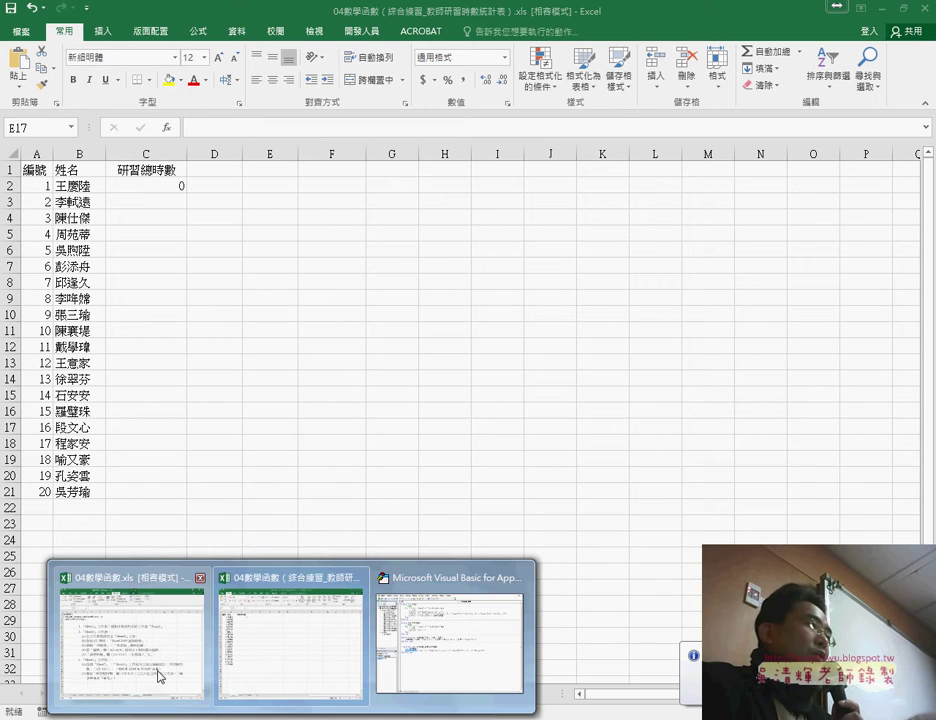
Switch via the taskbar to the 教師研習時數統計表 workbook, open on Sheet2
click(157, 670)
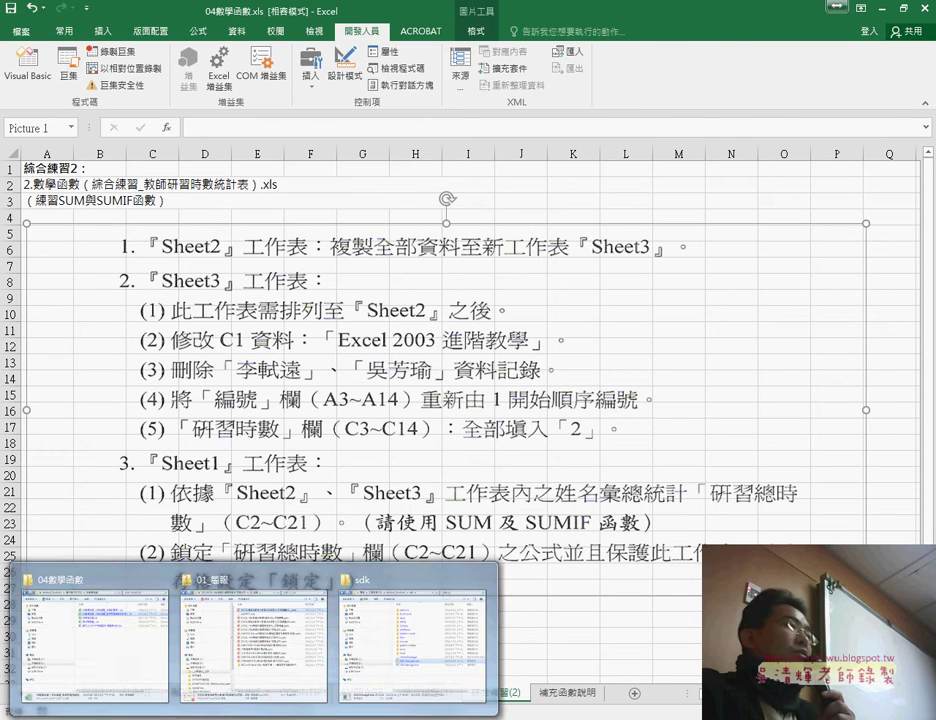
click(125, 680)
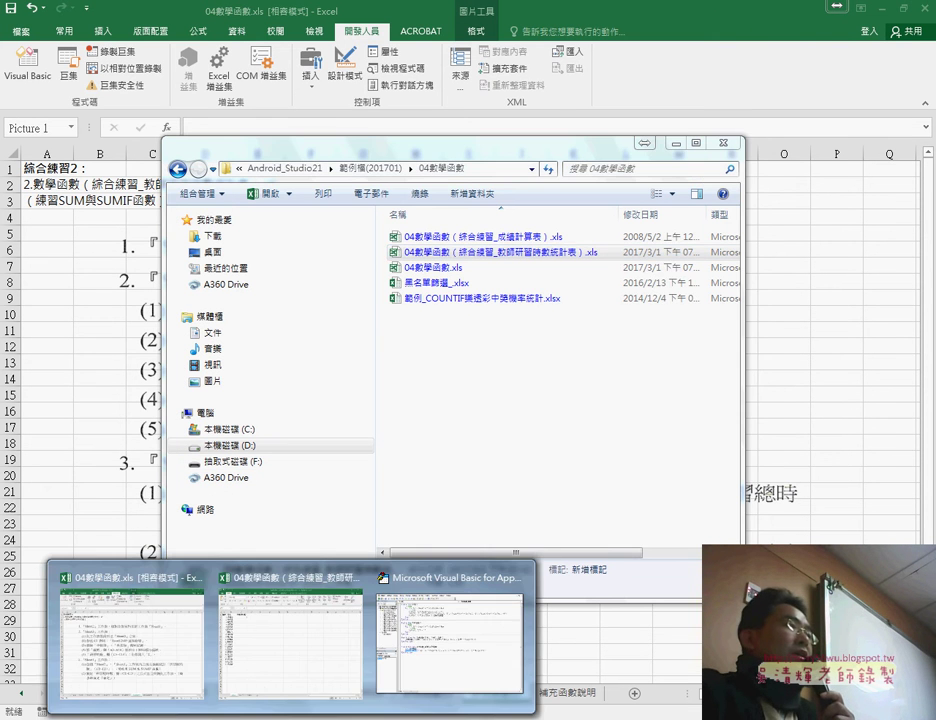
click(281, 667)
Browse Sheet2 and Sheet3, then return to Sheet1's name in B2 and total cell C2
click(163, 700)
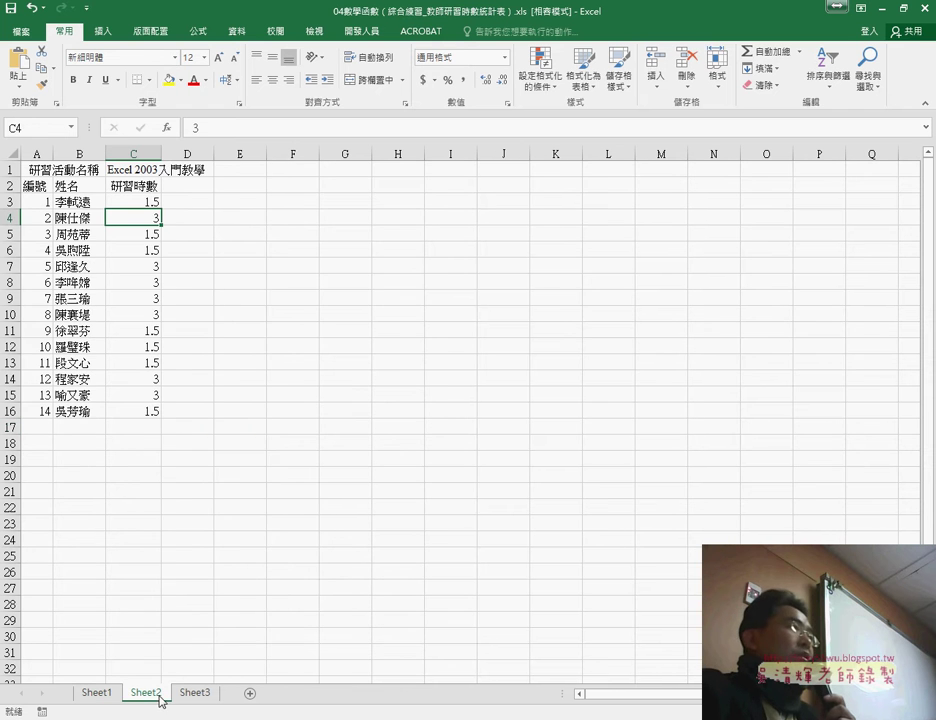
click(196, 693)
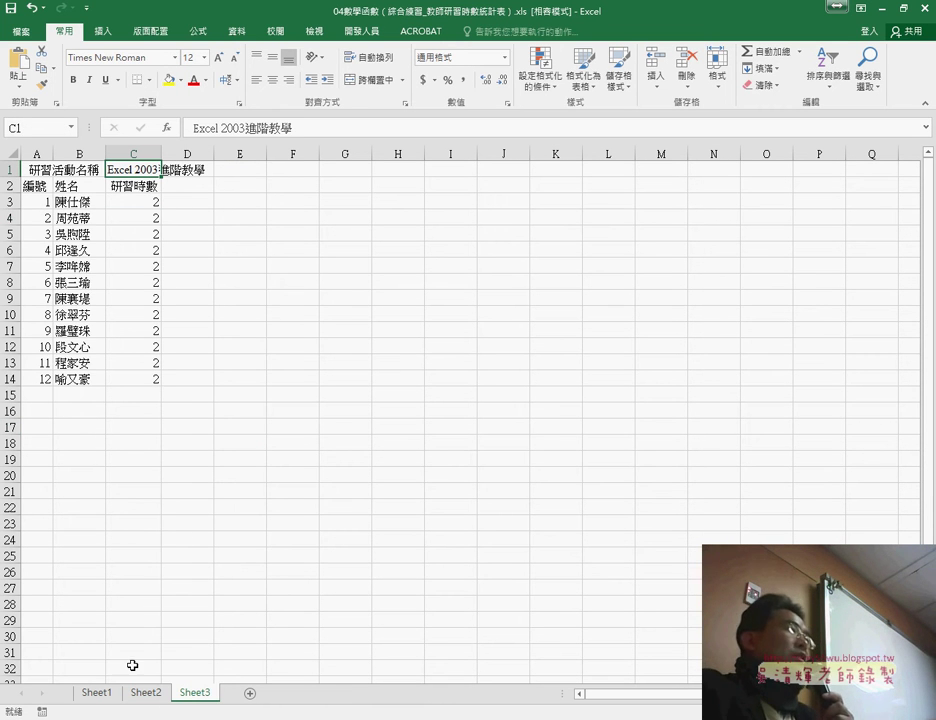
click(95, 693)
click(85, 186)
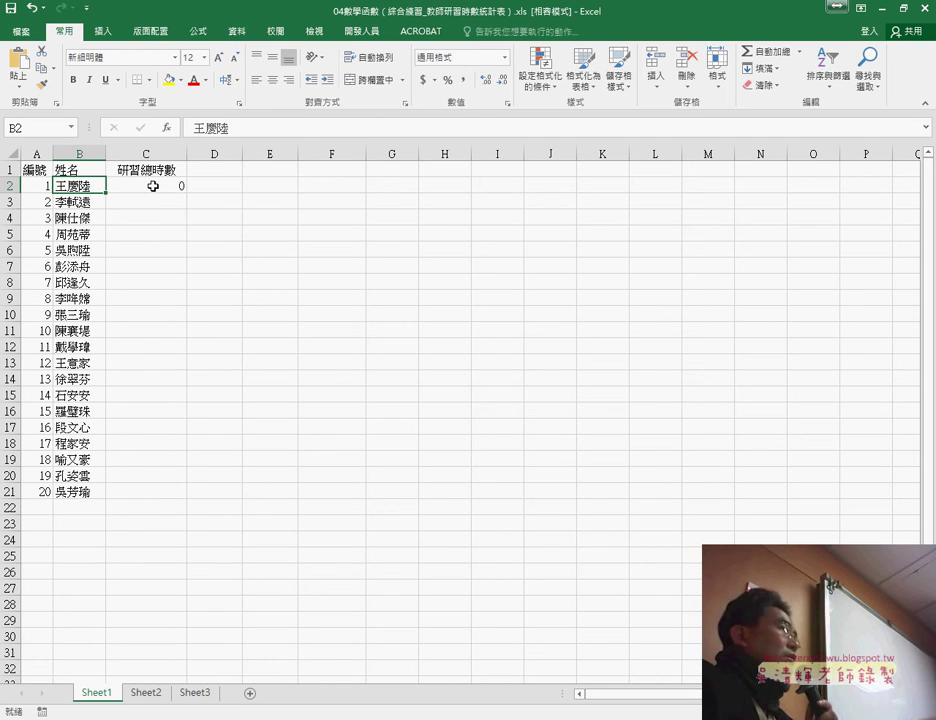
click(152, 189)
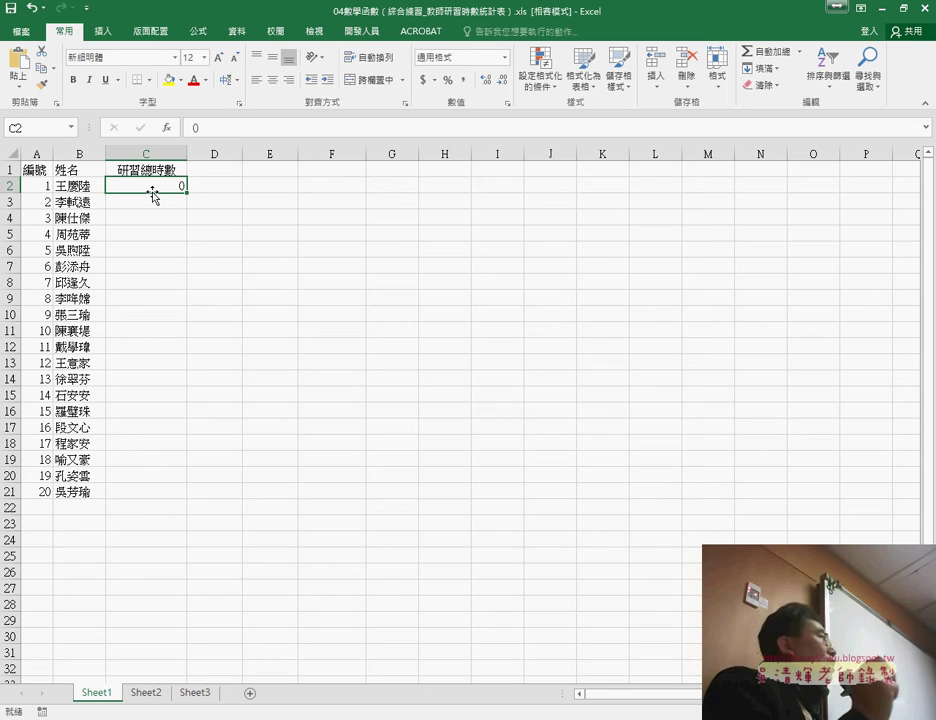
click(81, 188)
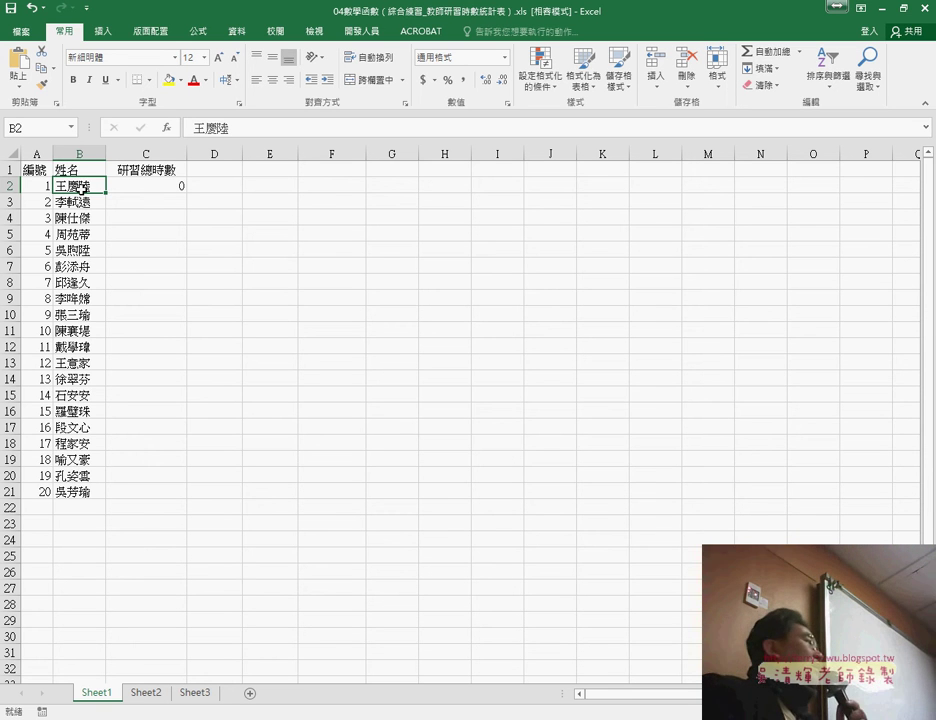
click(146, 190)
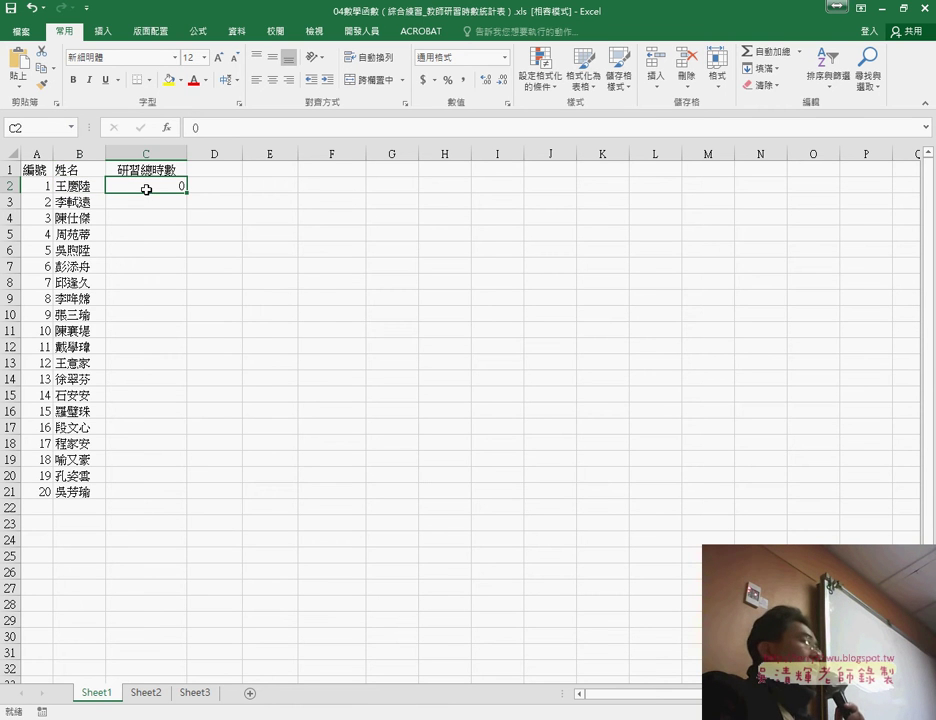
Compare Sheet2's names B3:B16 and hours C3:C16 with Sheet1, ending on cell C2
click(146, 694)
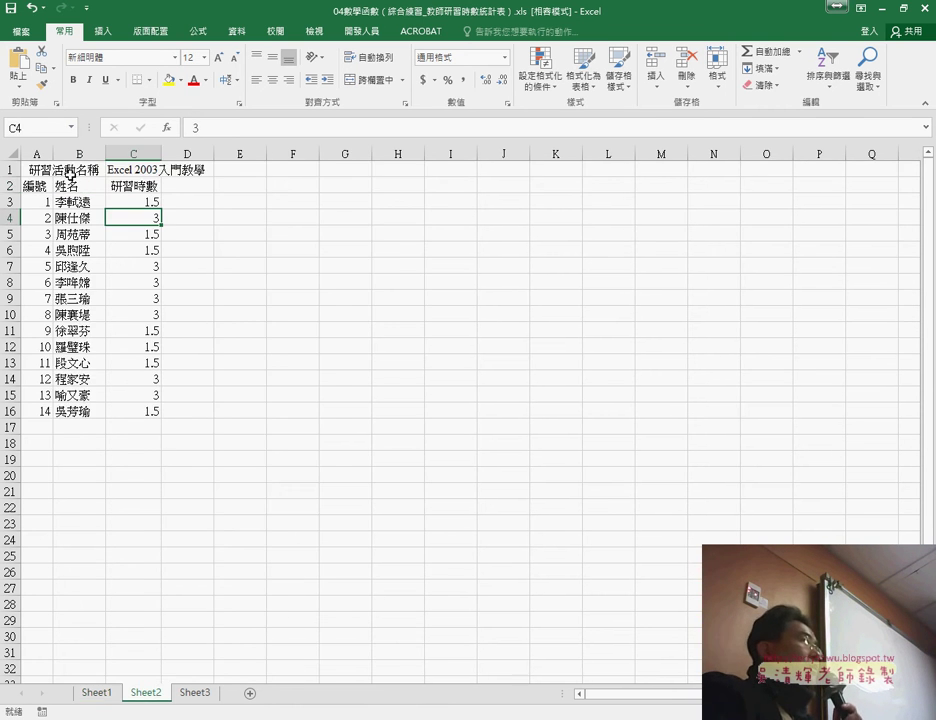
drag(70, 202, 74, 410)
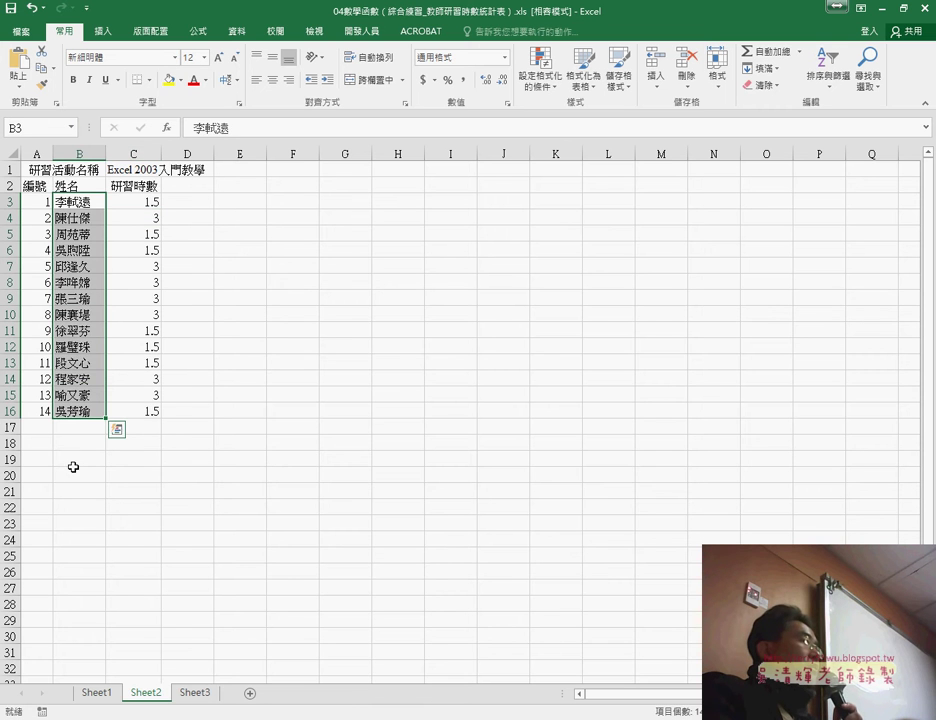
click(96, 693)
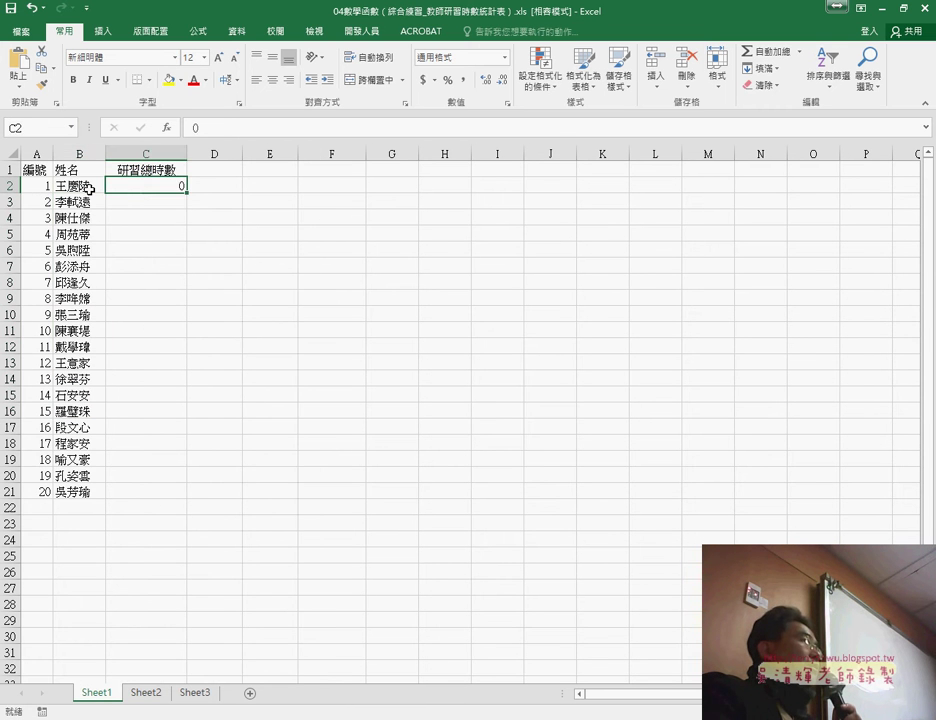
click(89, 188)
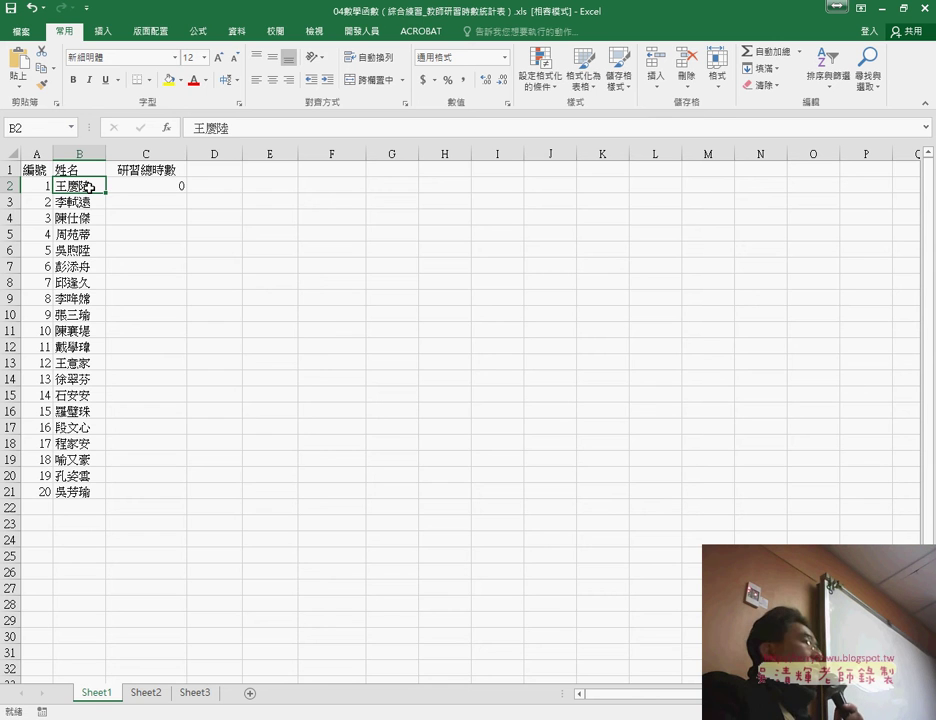
click(148, 692)
drag(150, 202, 147, 411)
click(96, 692)
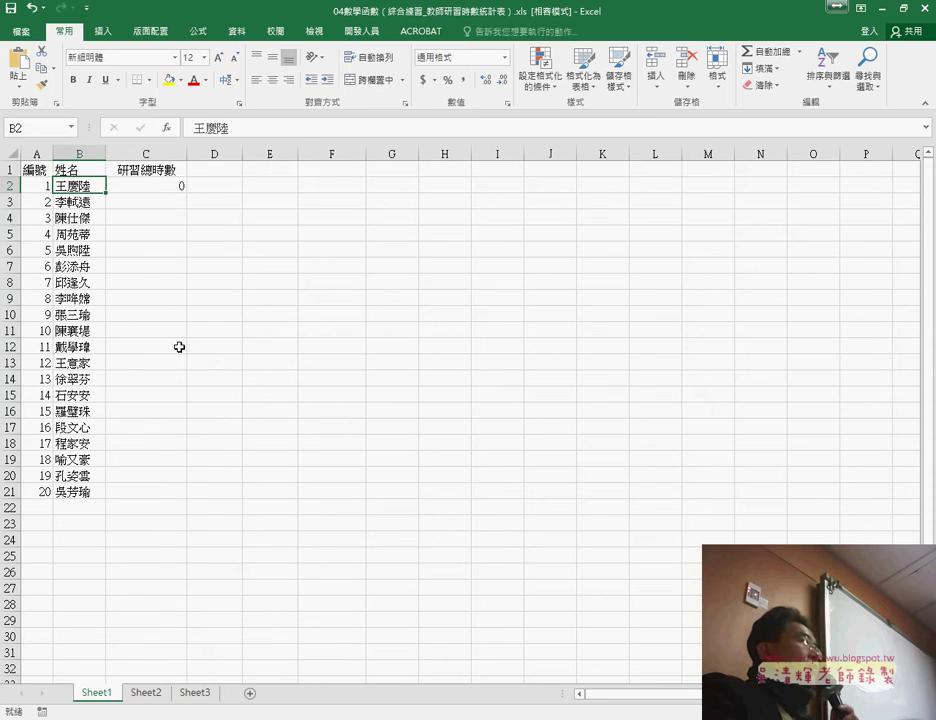
click(171, 183)
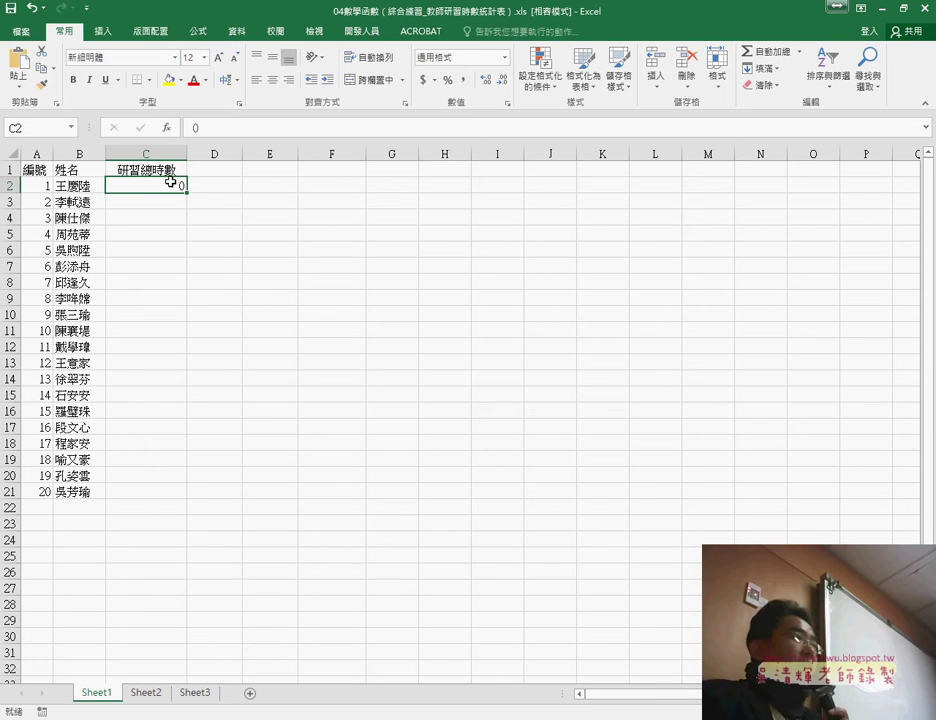
Clear the 0 in C2 and insert the SUMIF function from the Math & Trig list
key(Delete)
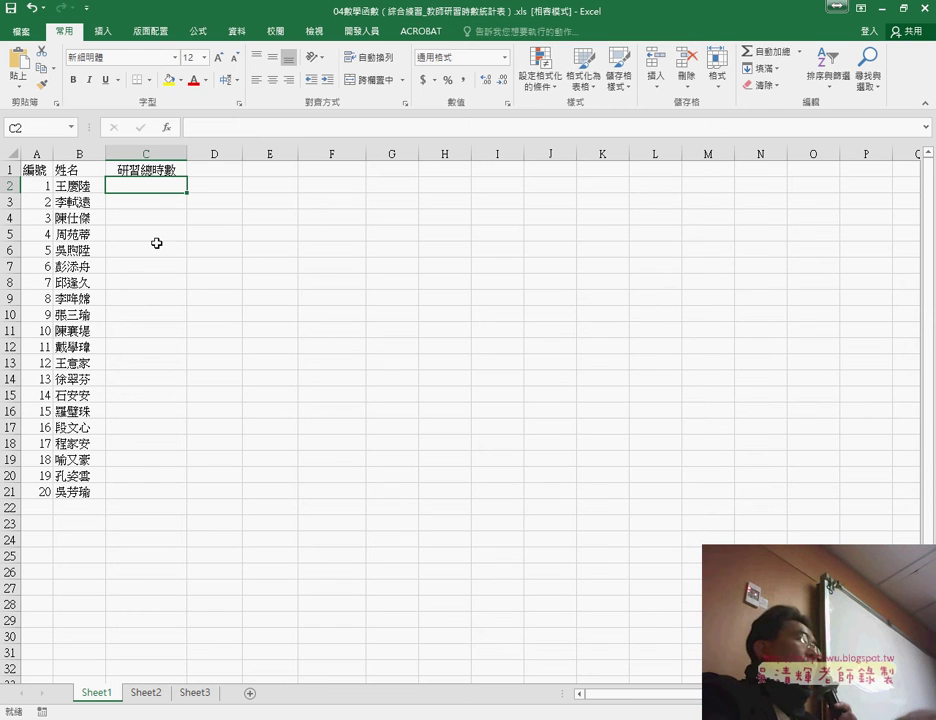
click(168, 128)
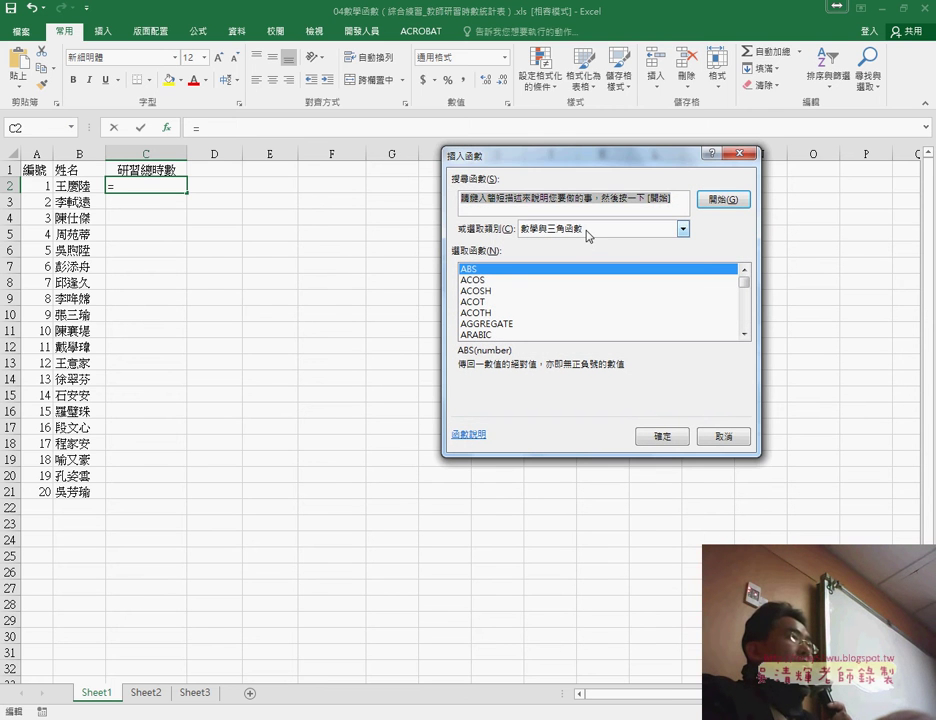
mouse_move(745, 282)
mouse_down()
mouse_move(754, 322)
mouse_move(745, 320)
mouse_up()
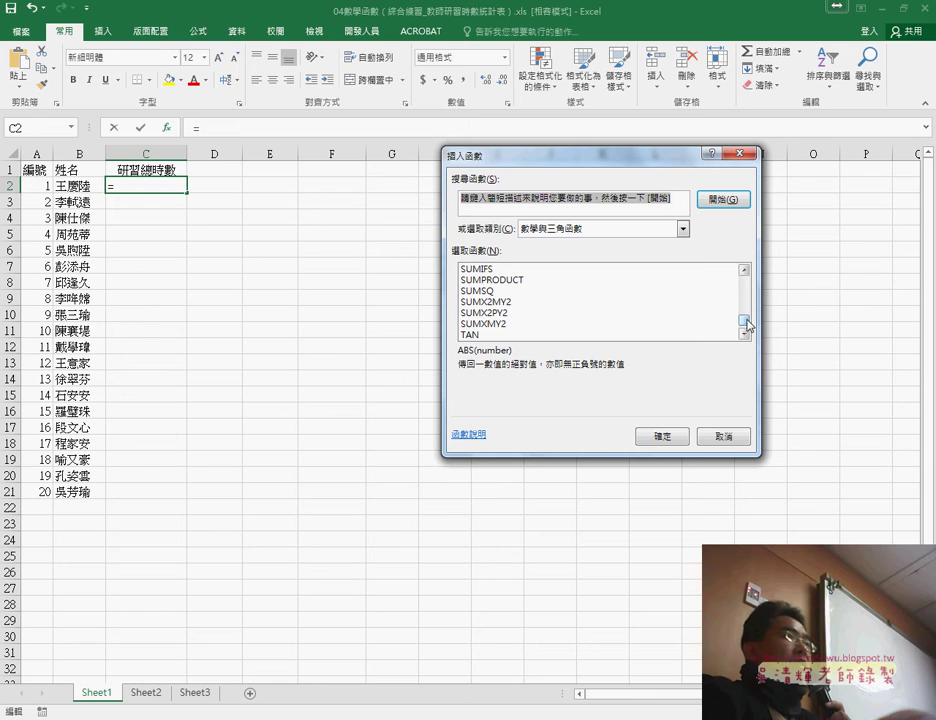
click(744, 270)
click(744, 270)
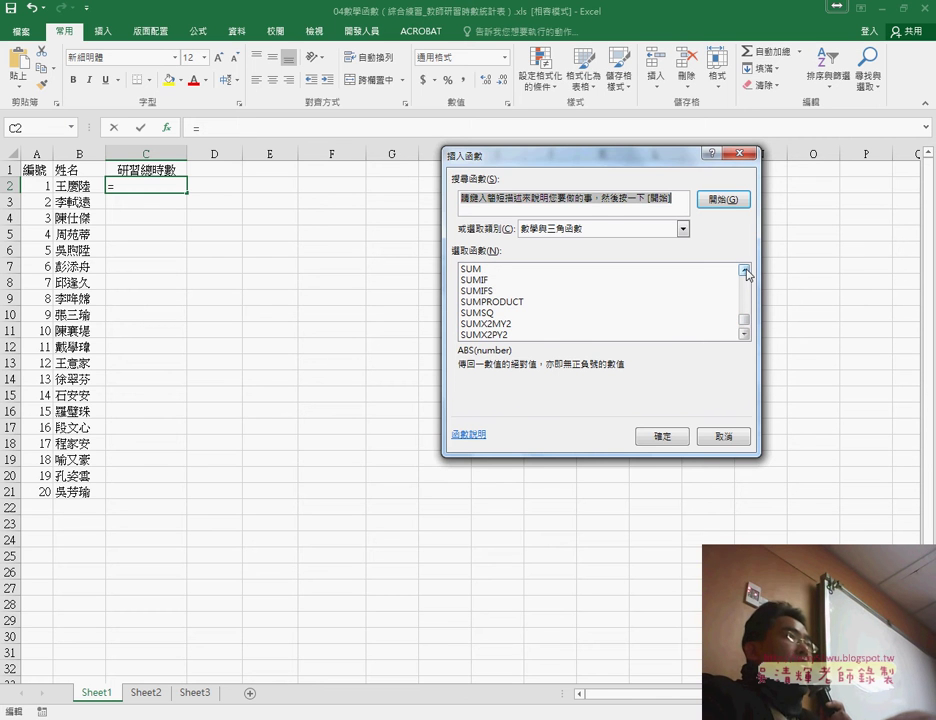
click(560, 280)
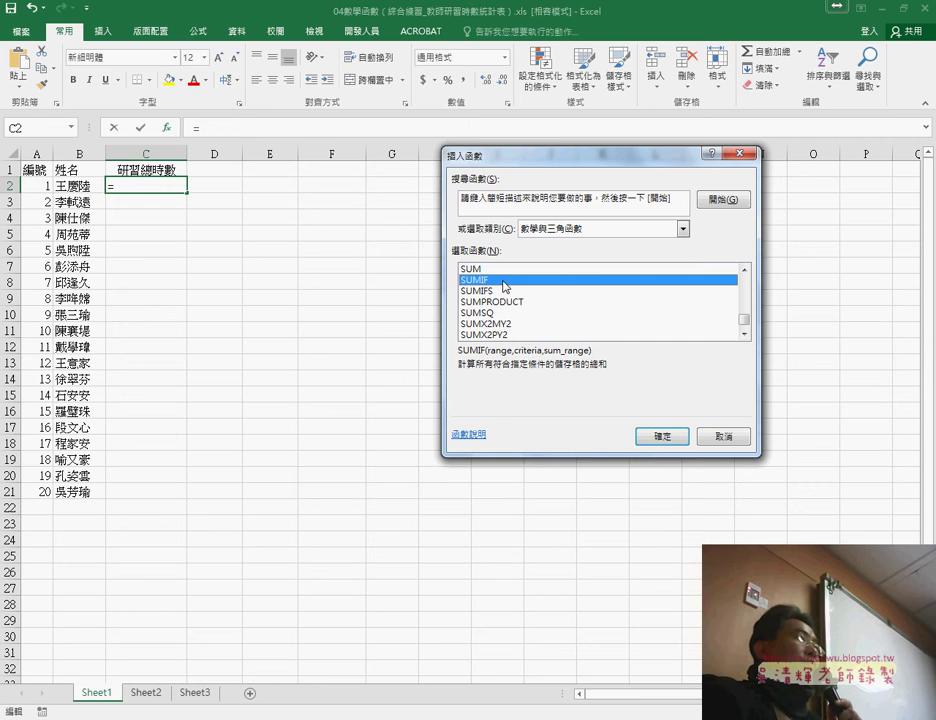
click(656, 437)
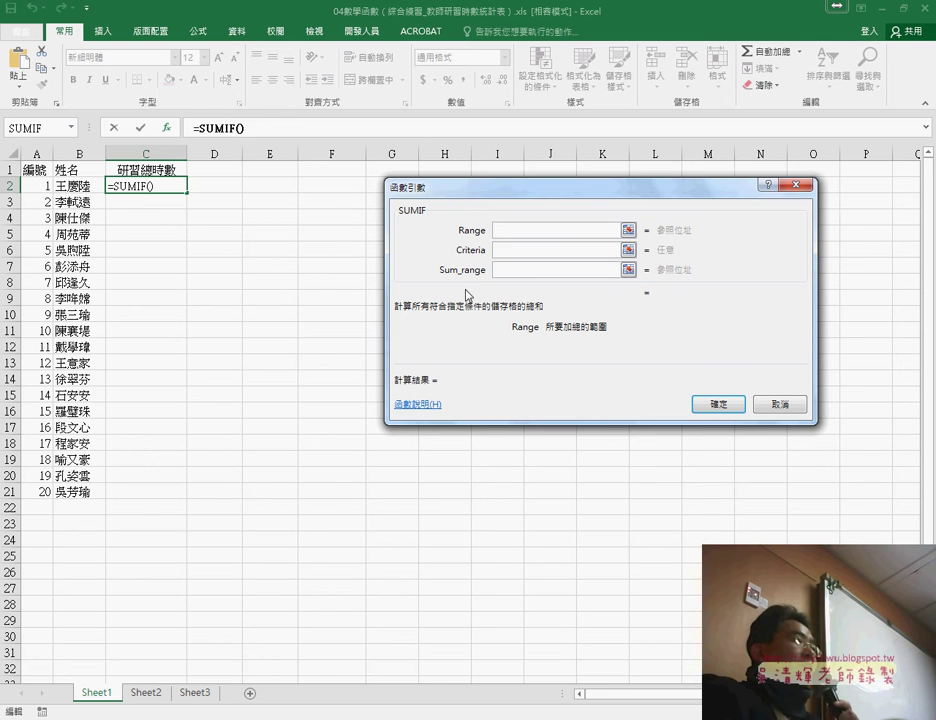
Set the SUMIF Range to Sheet2!B3:B16 and the Criteria to B2
click(150, 693)
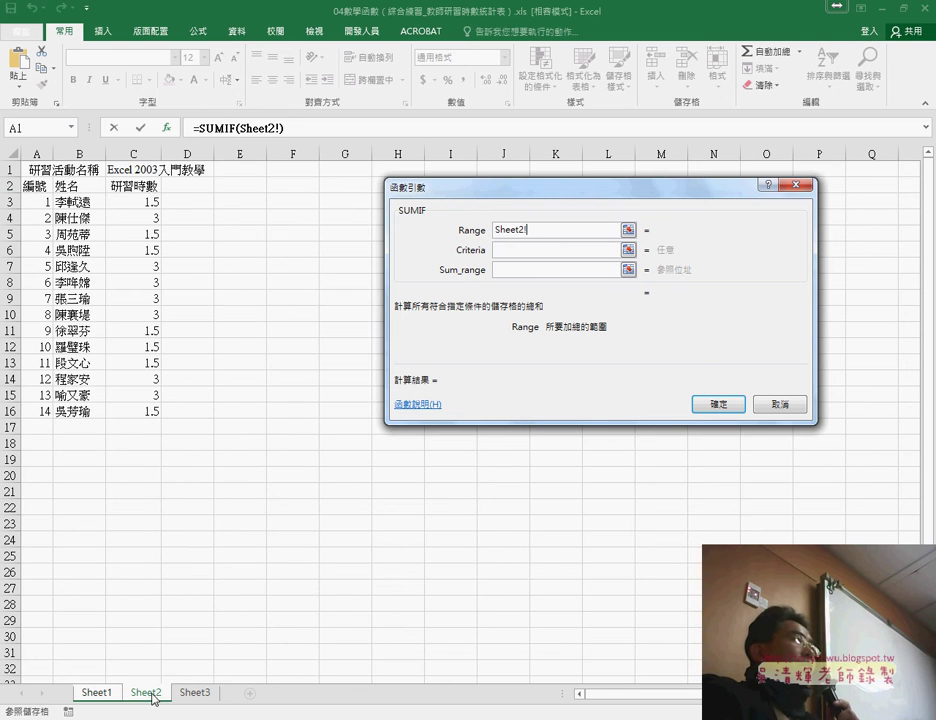
drag(84, 202, 89, 410)
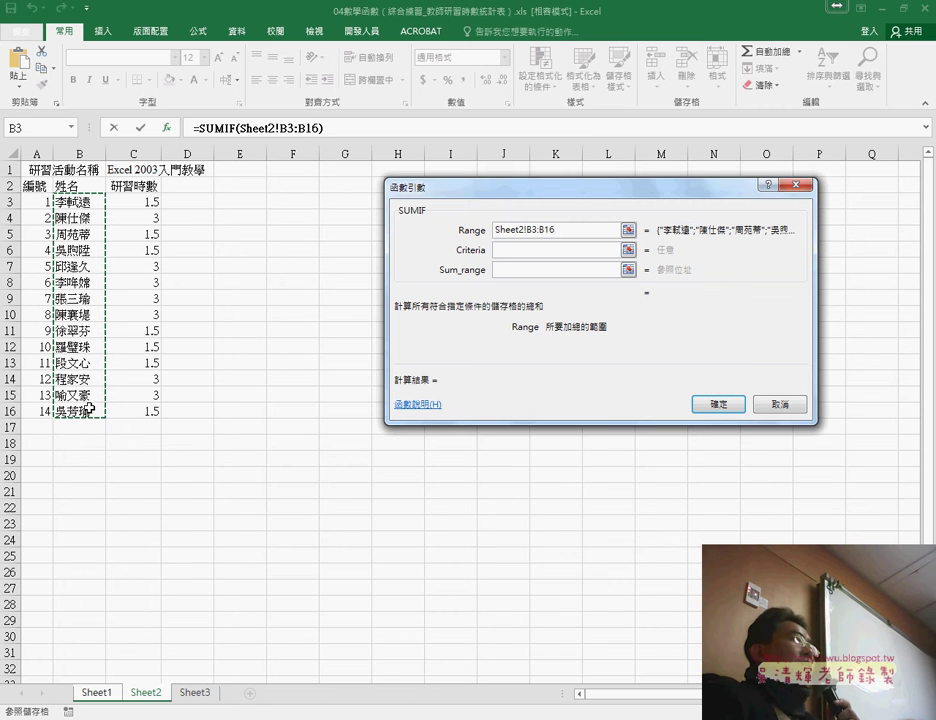
click(509, 250)
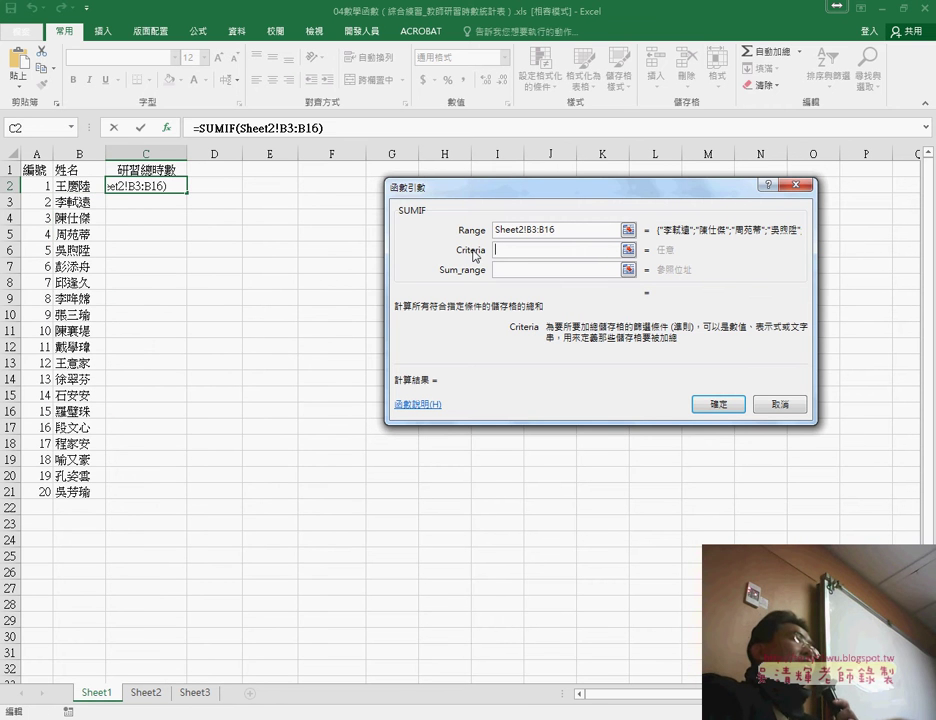
click(73, 188)
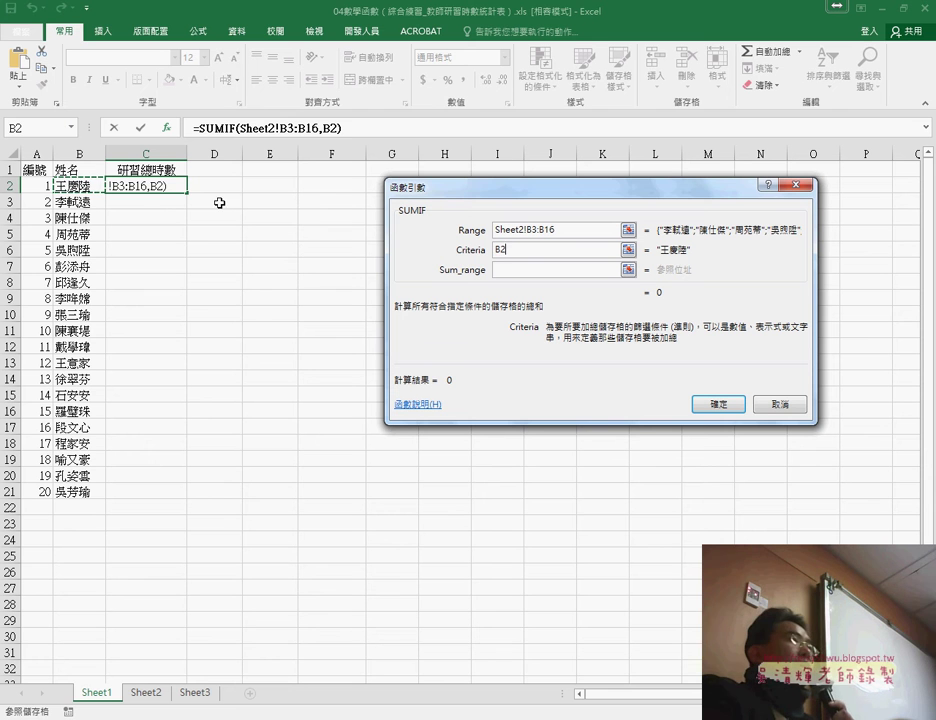
click(497, 250)
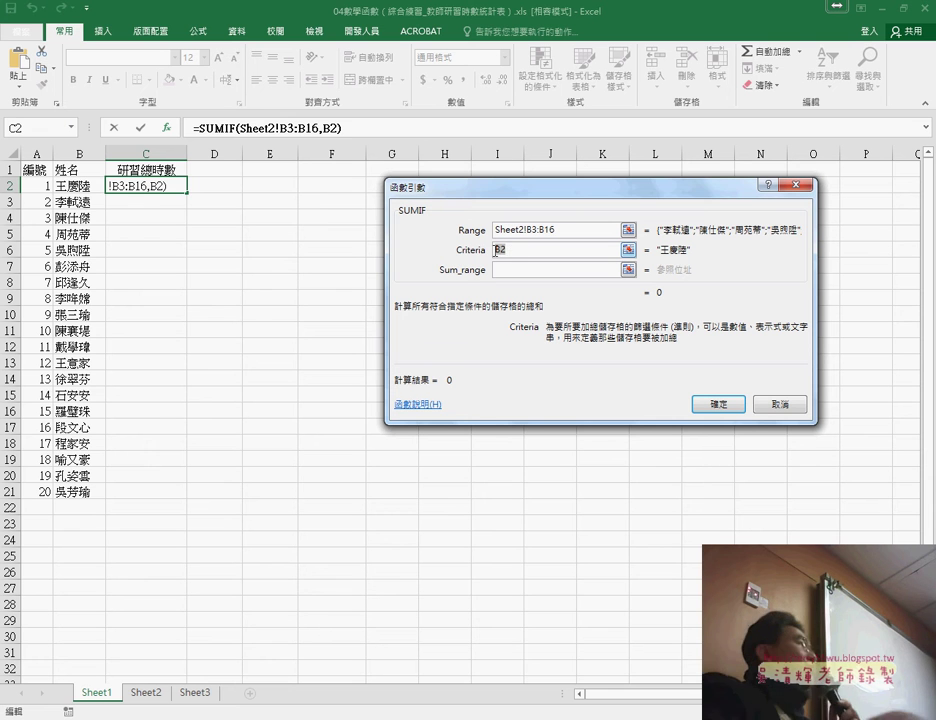
drag(505, 251, 461, 258)
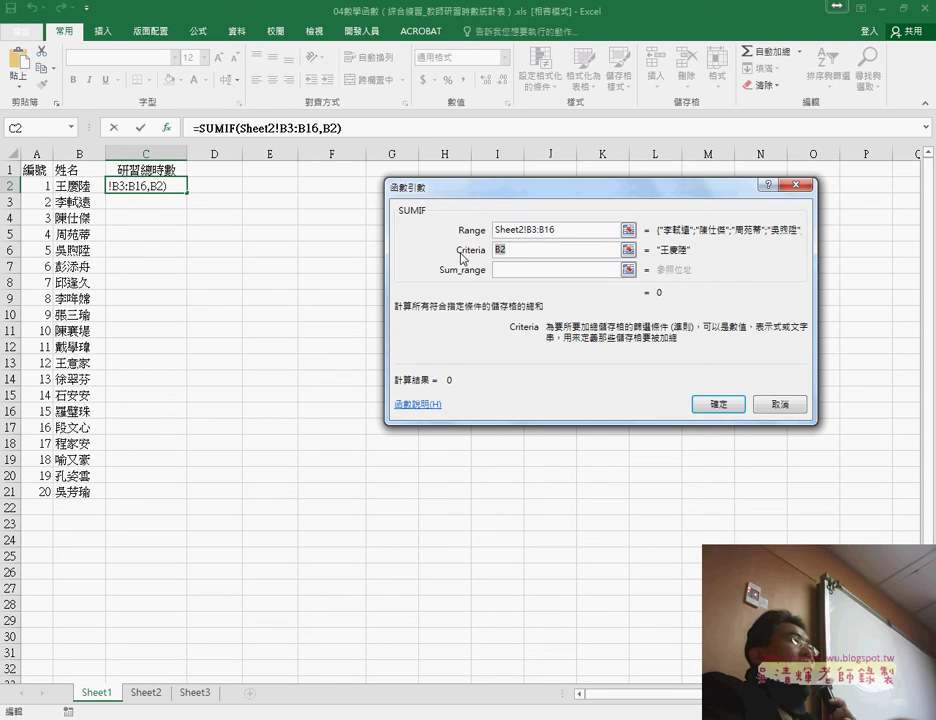
Change the SUMIF Range to the row-locked reference Sheet2!B$3:B$16 using F4
click(561, 230)
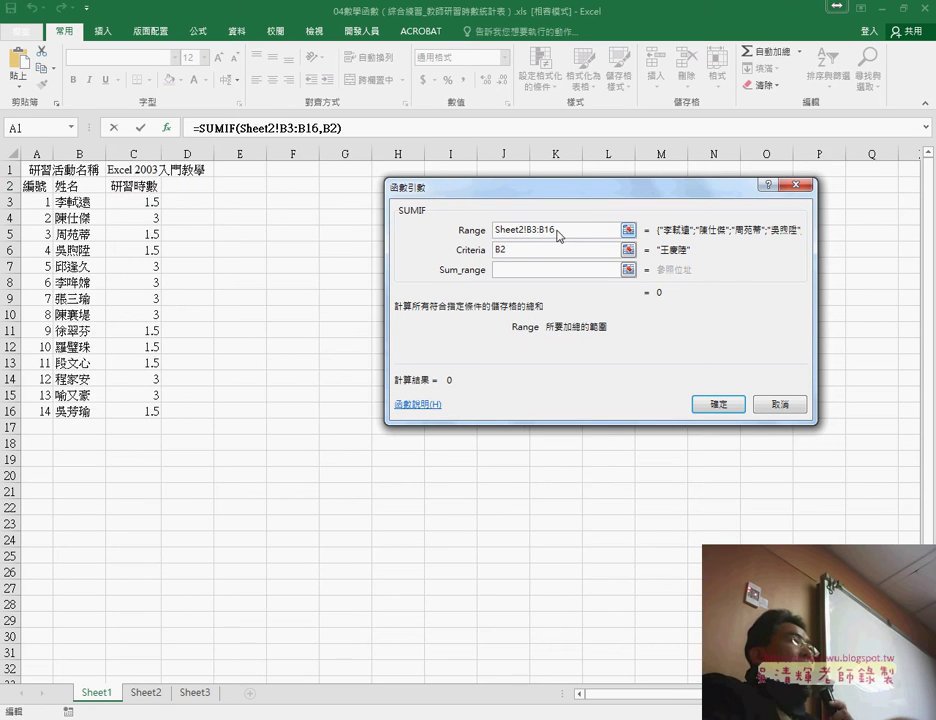
drag(561, 230, 530, 232)
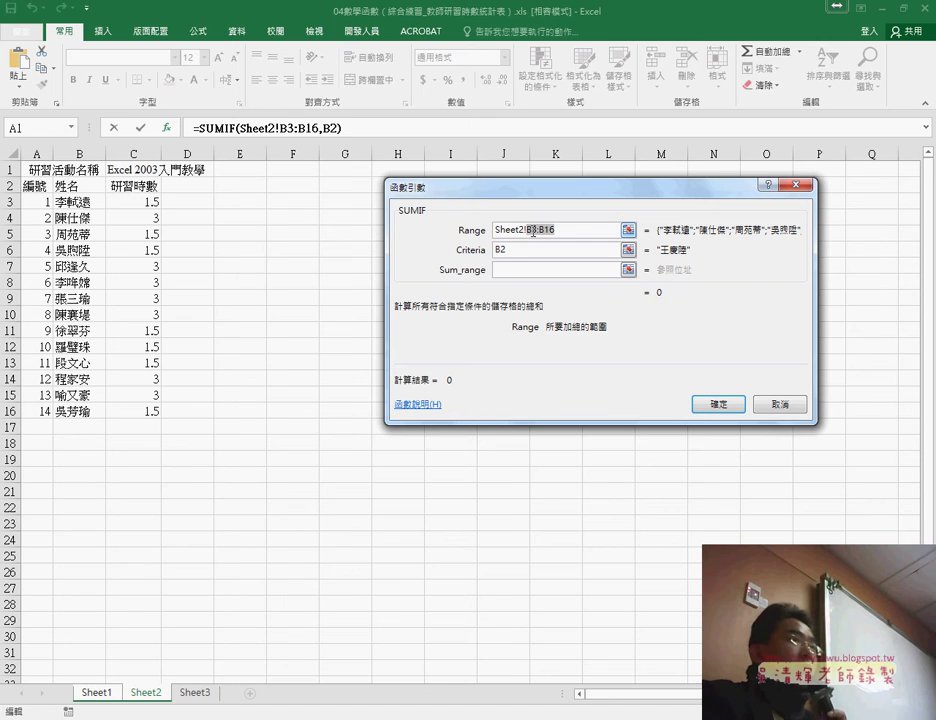
key(F4)
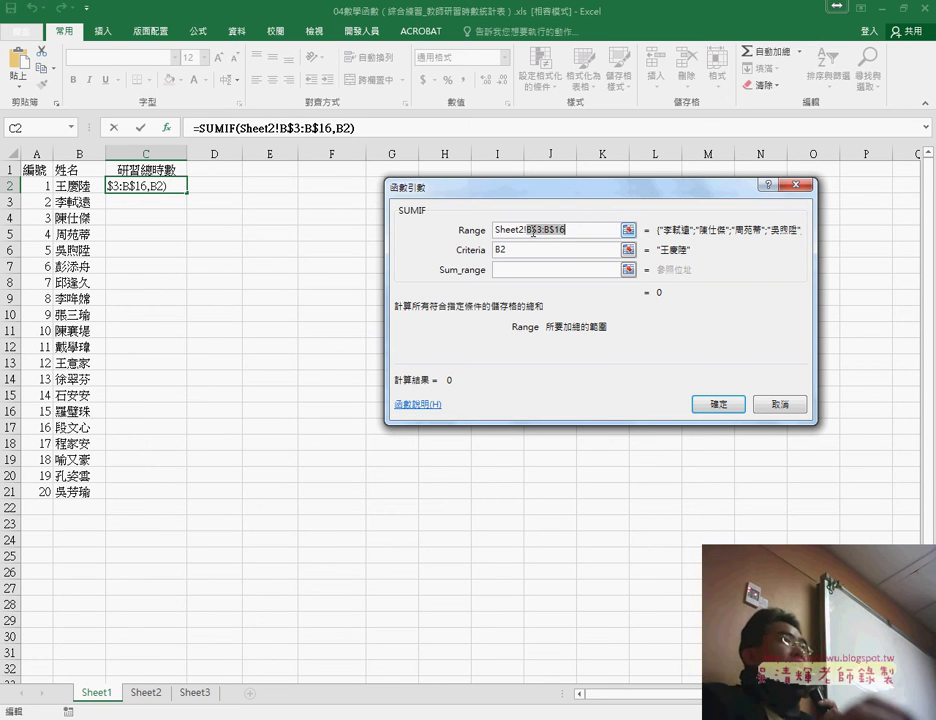
key(F4)
click(546, 230)
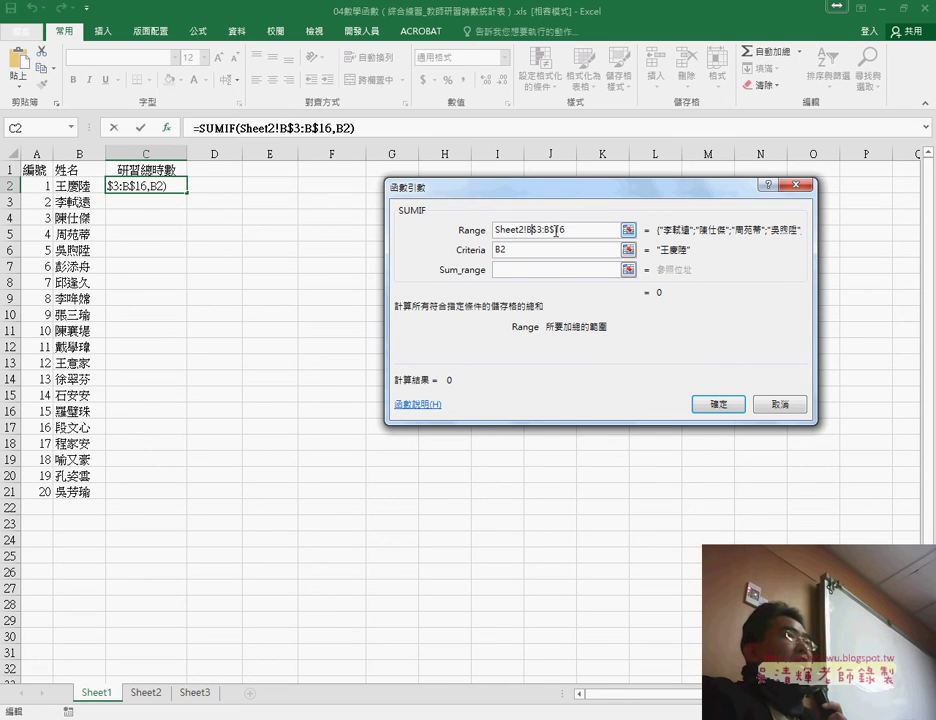
click(515, 270)
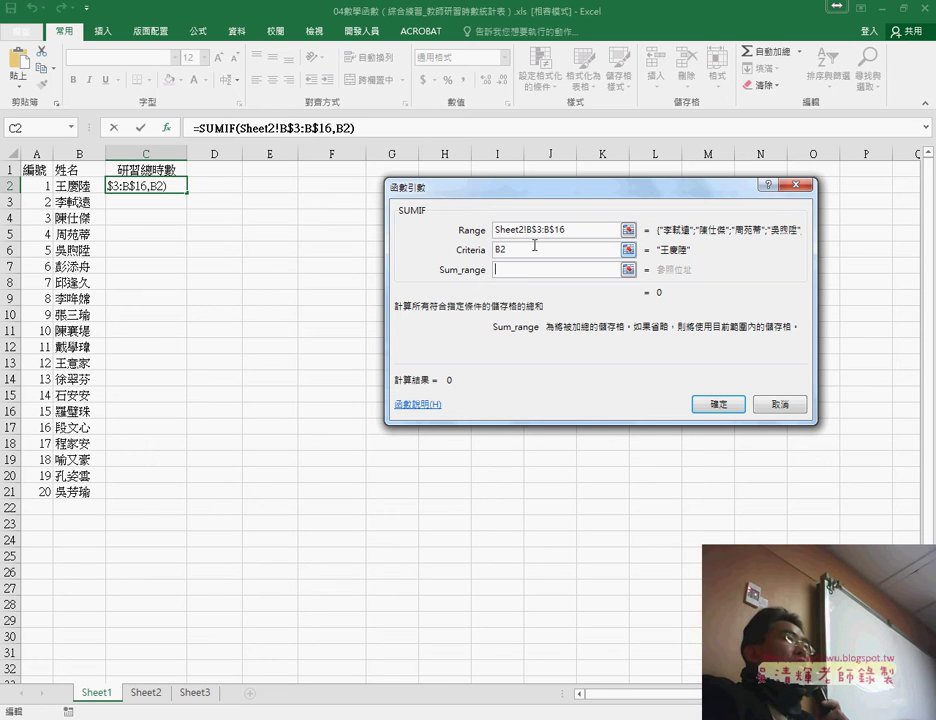
click(497, 250)
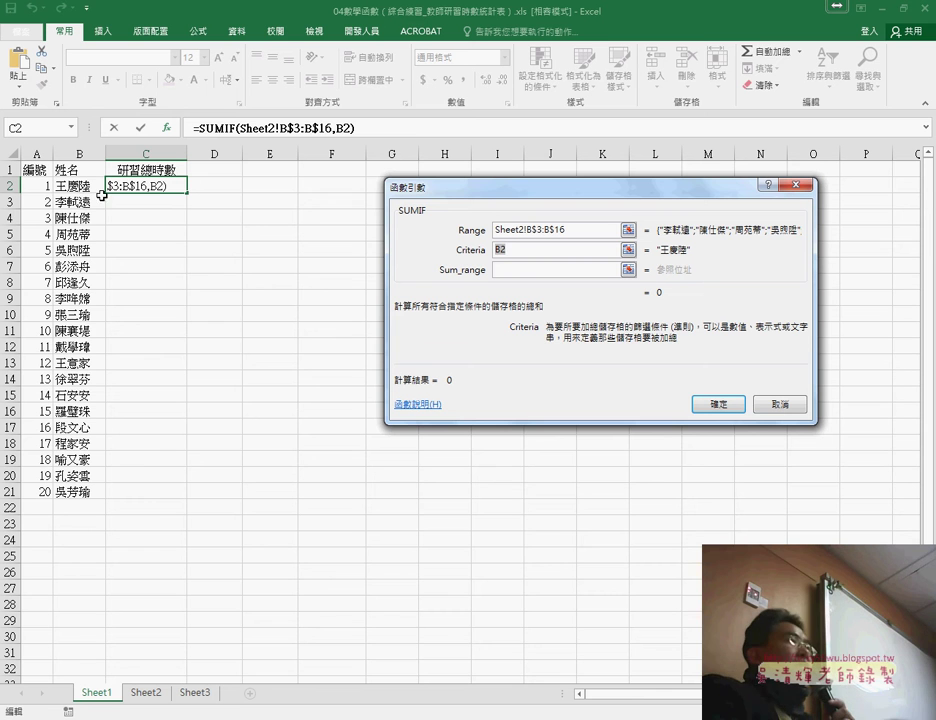
Set Sum_range to Sheet2!C$3:C$16 and confirm =SUMIF(Sheet2!B$3:B$16,B2,Sheet2!C$3:C$16) in C2
click(519, 270)
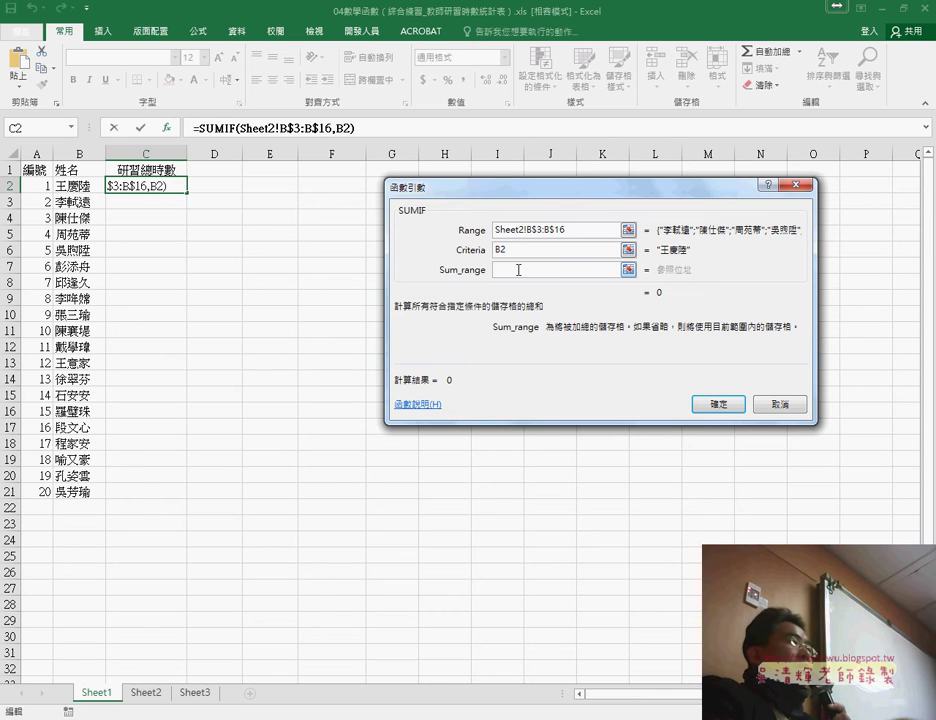
click(147, 692)
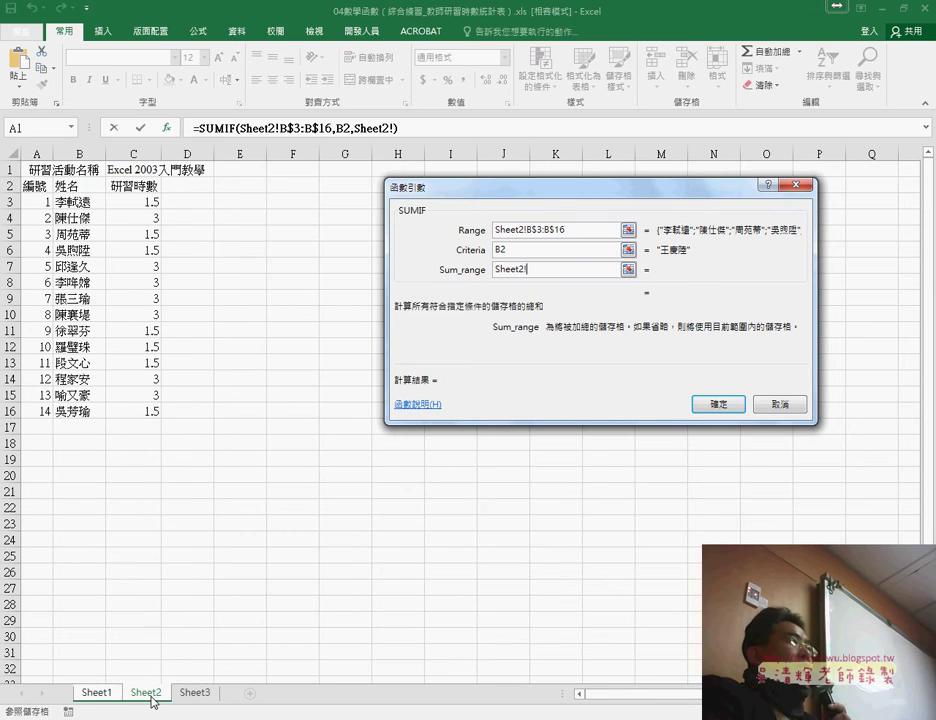
drag(150, 202, 152, 407)
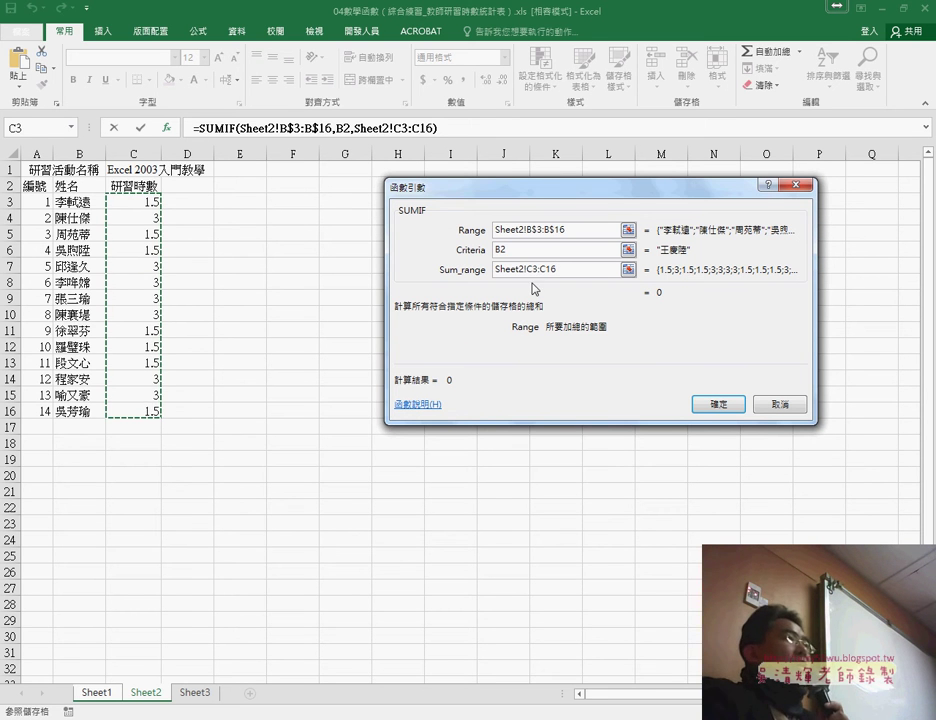
drag(557, 269, 536, 268)
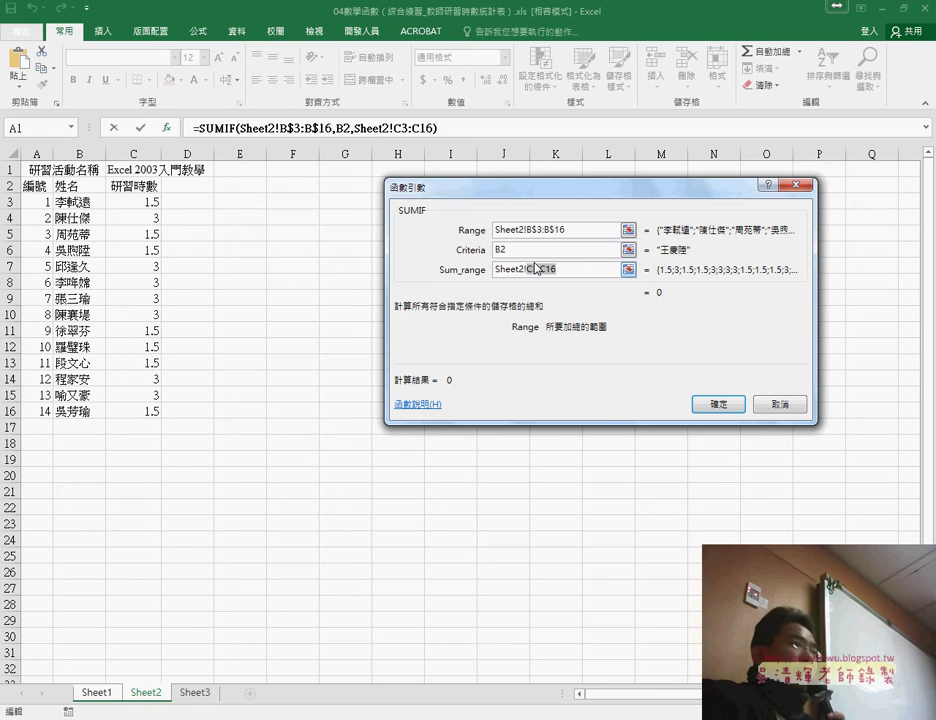
key(F4)
key(F4)
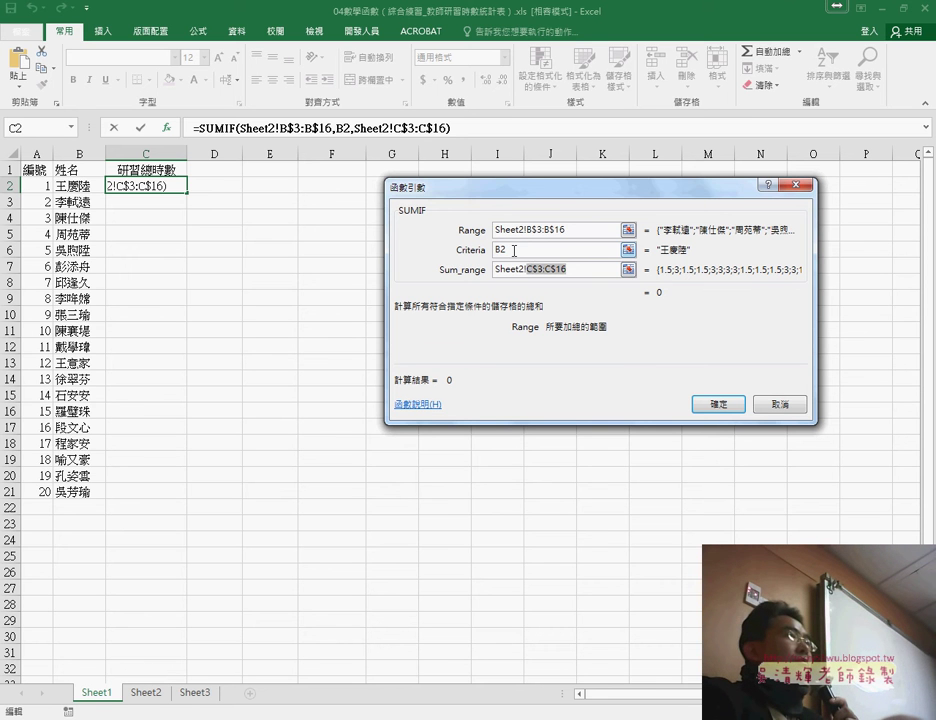
click(513, 251)
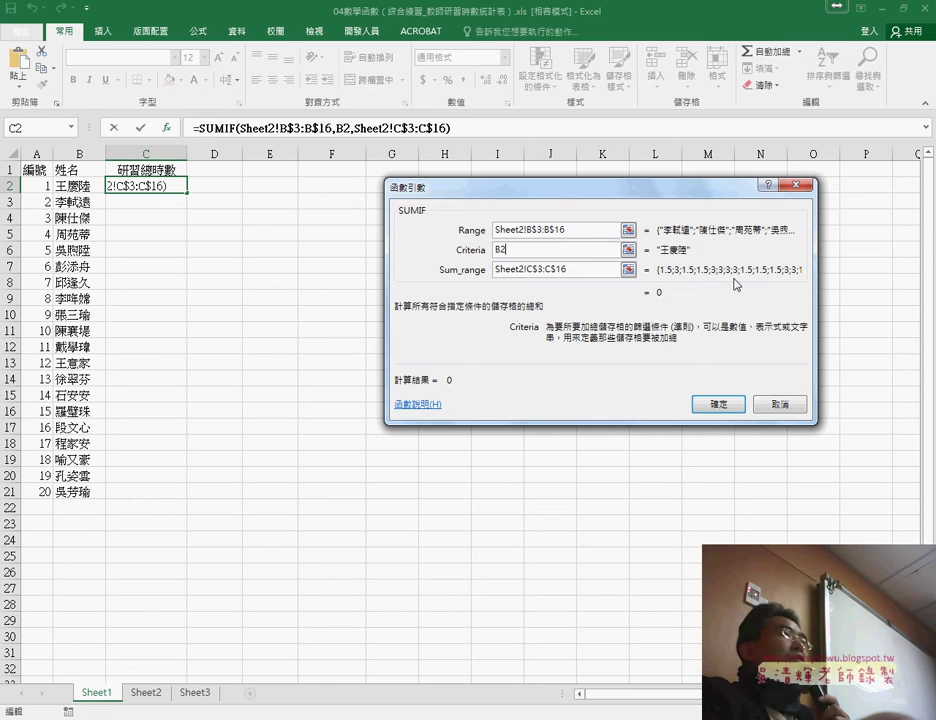
click(710, 407)
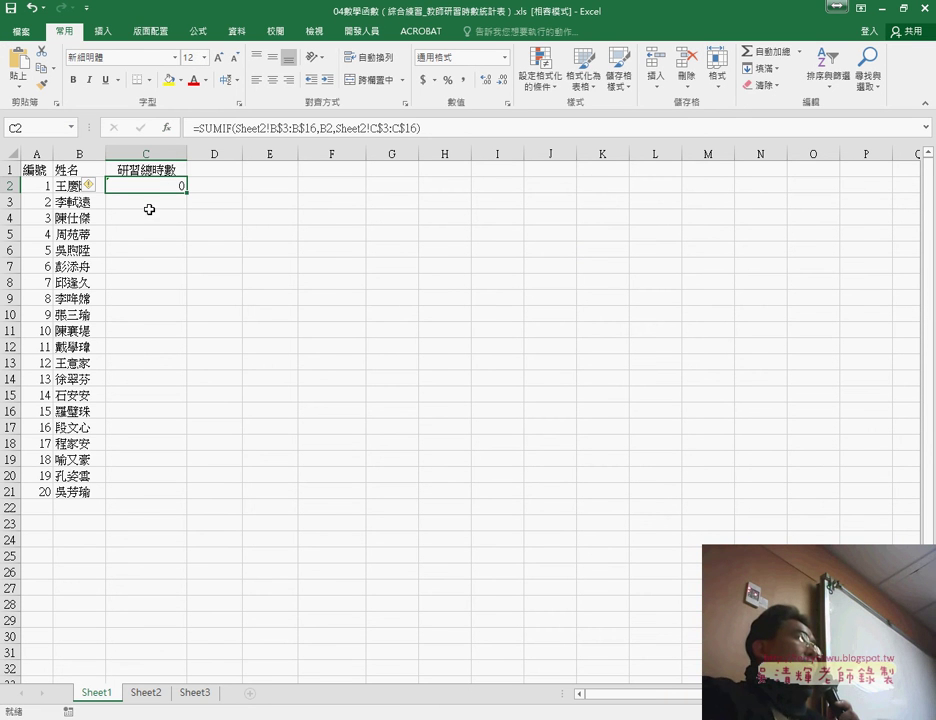
Fill the C2 SUMIF formula down to C21 and compare the totals against Sheet2
drag(186, 192, 163, 500)
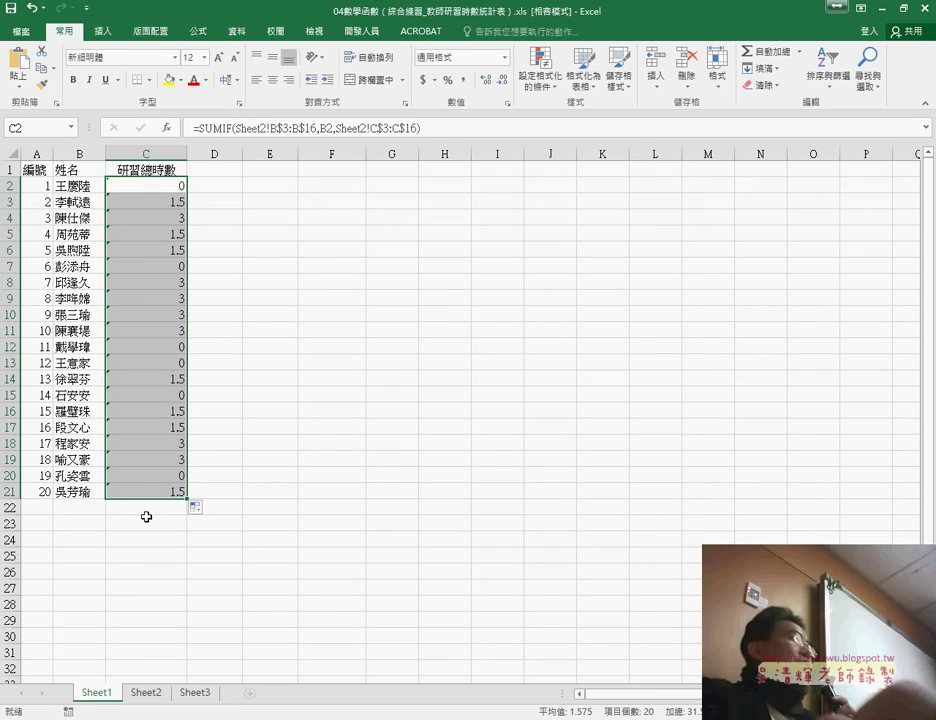
click(146, 692)
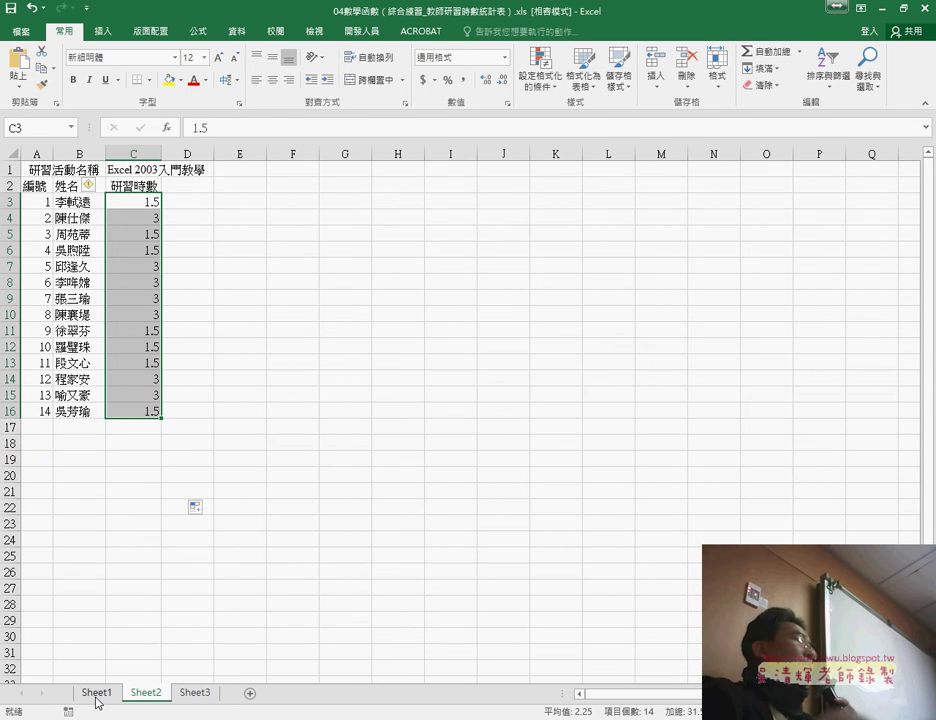
click(97, 692)
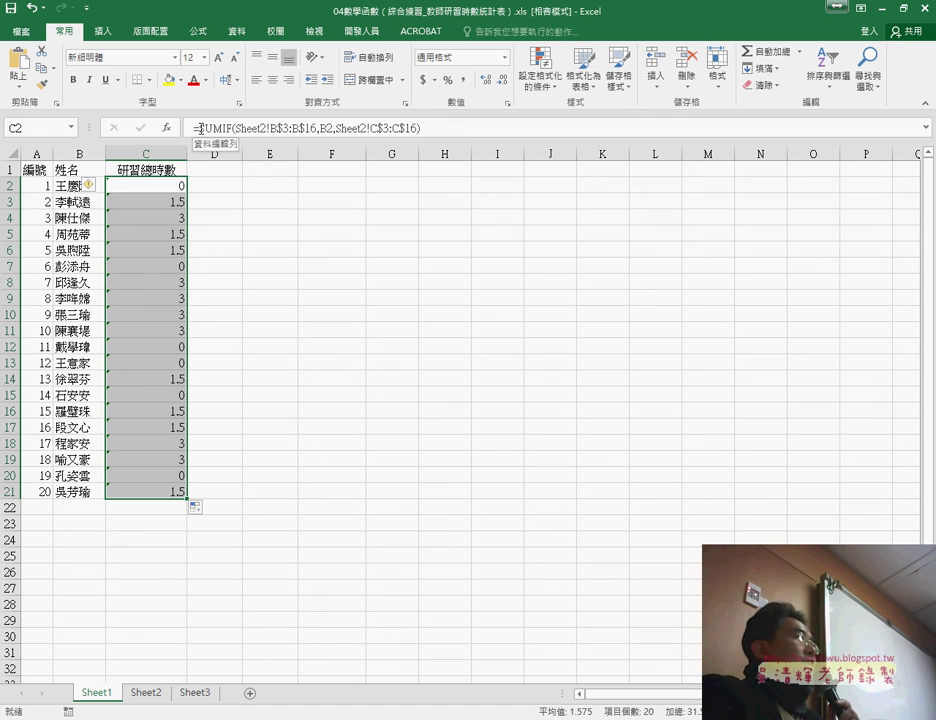
Append '+' and a pasted copy of the SUMIF to C2's formula
click(271, 131)
drag(271, 131, 435, 126)
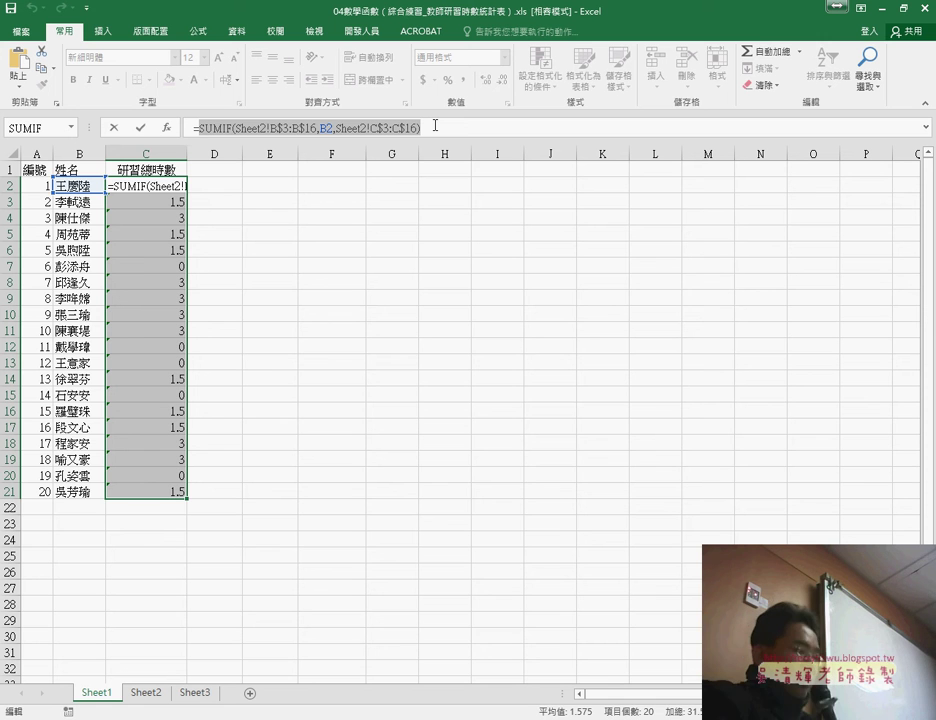
key(ctrl+c)
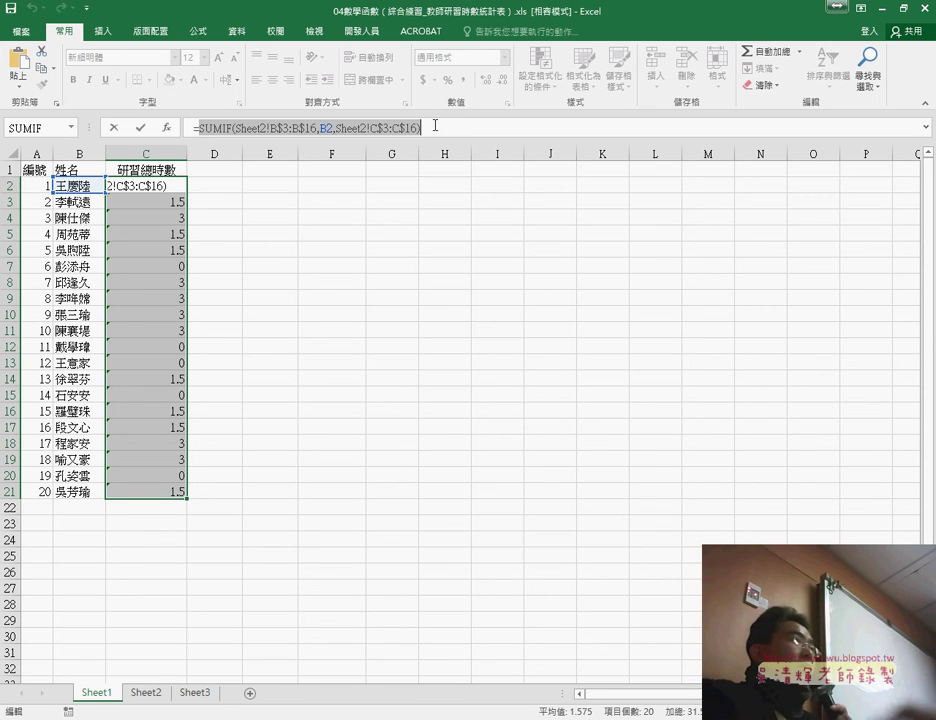
click(435, 126)
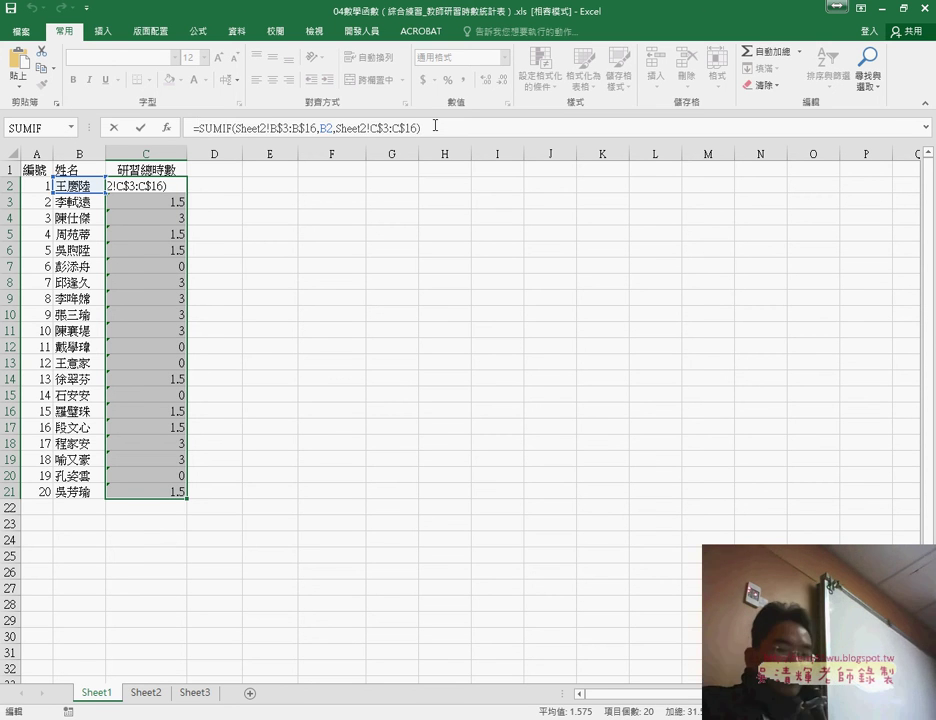
text(+)
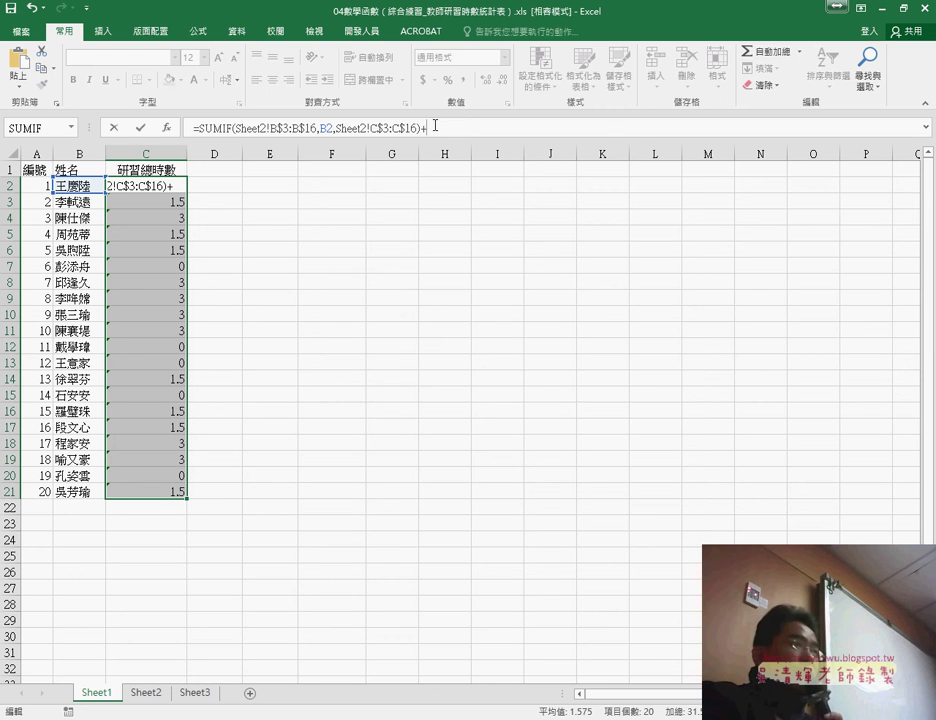
key(ctrl+v)
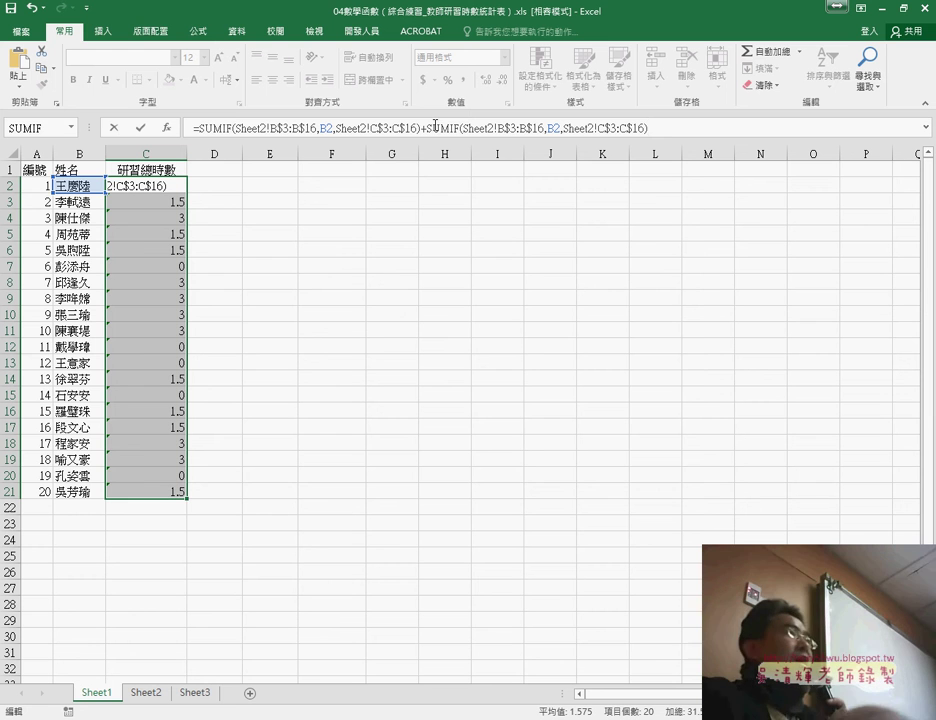
Change the second SUMIF to Sheet3!B$3:B$14 and Sheet3!C$3:C$14
click(498, 126)
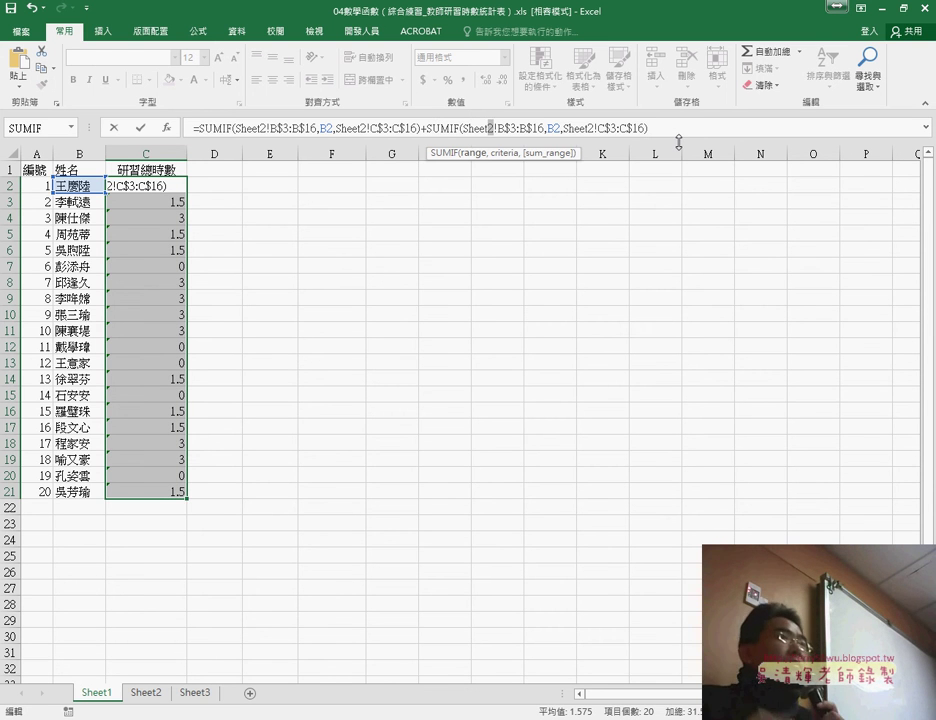
text(3)
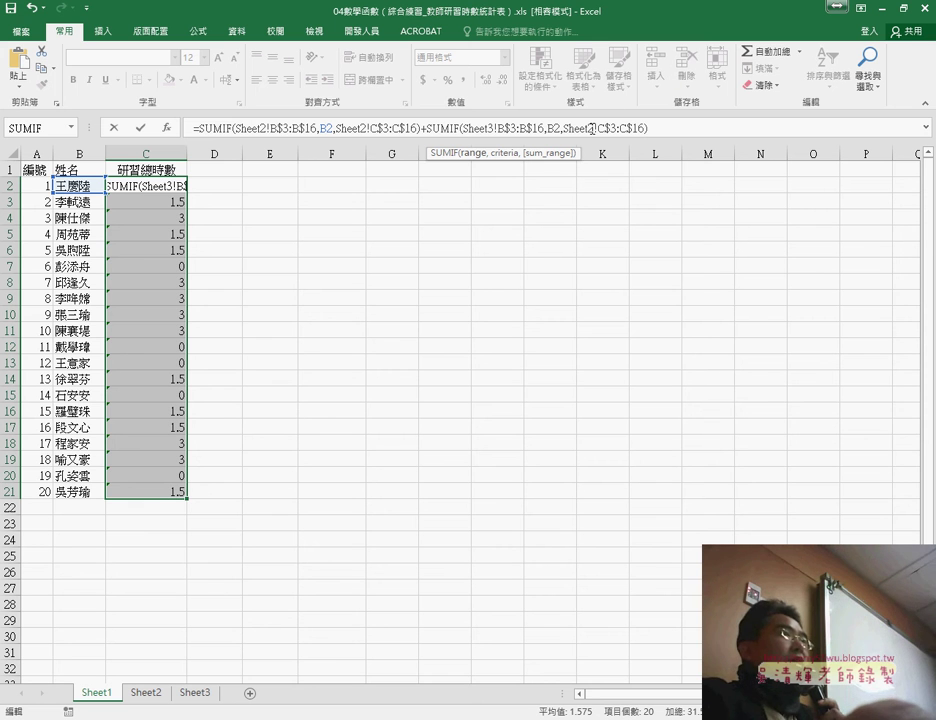
drag(587, 127, 595, 127)
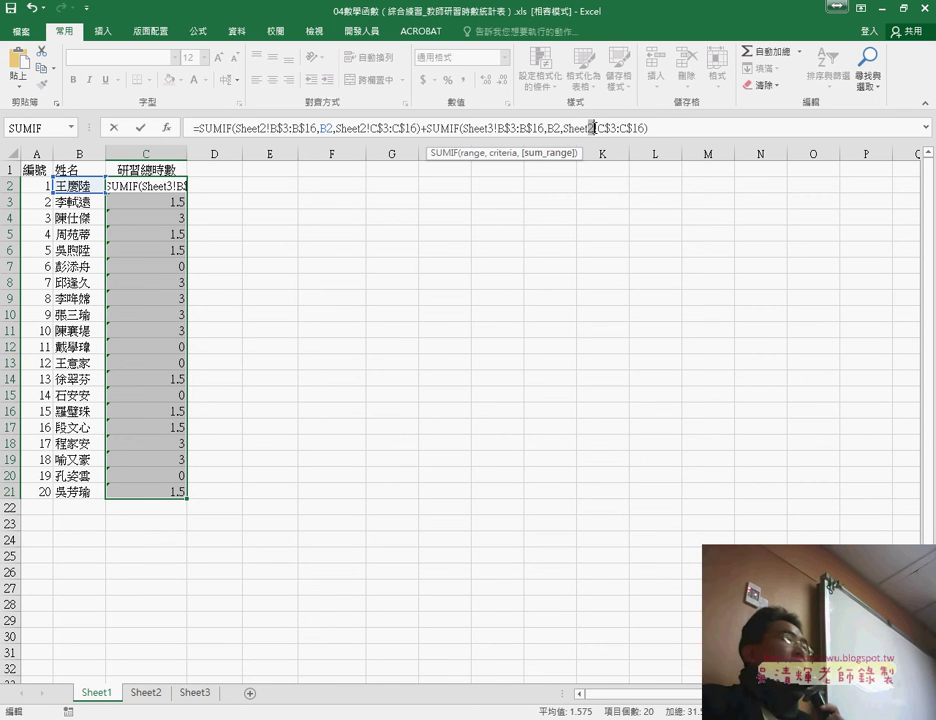
text(3)
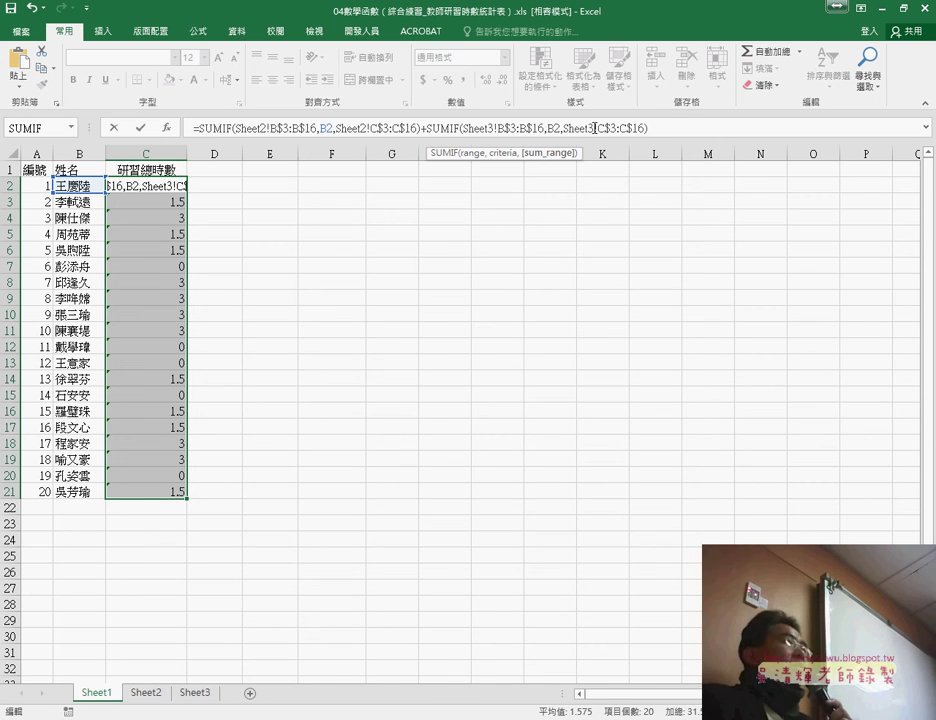
click(543, 128)
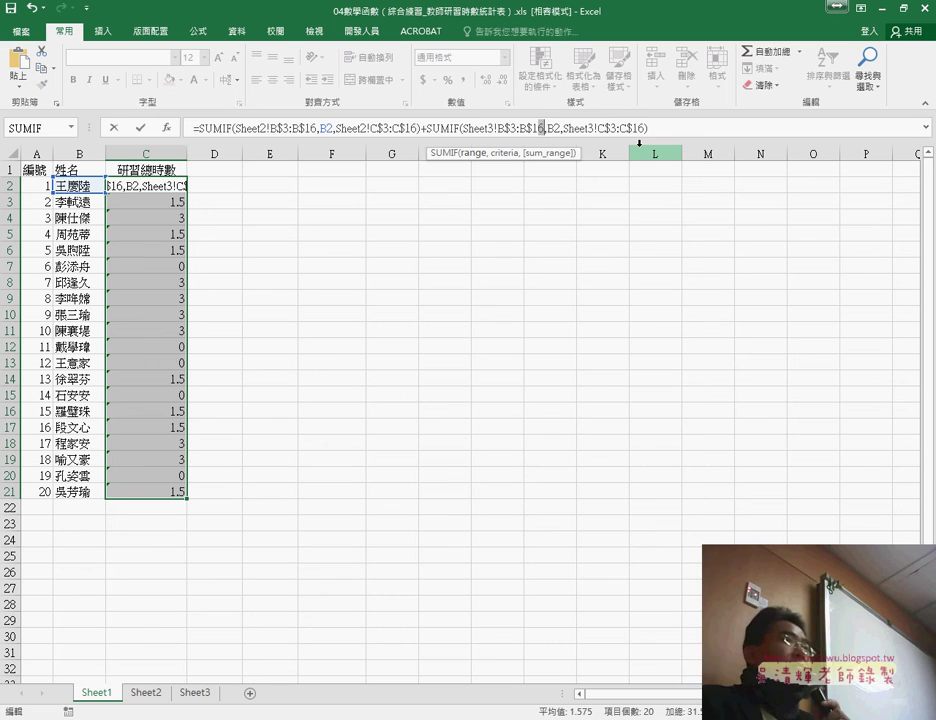
key(BackSpace)
text(4)
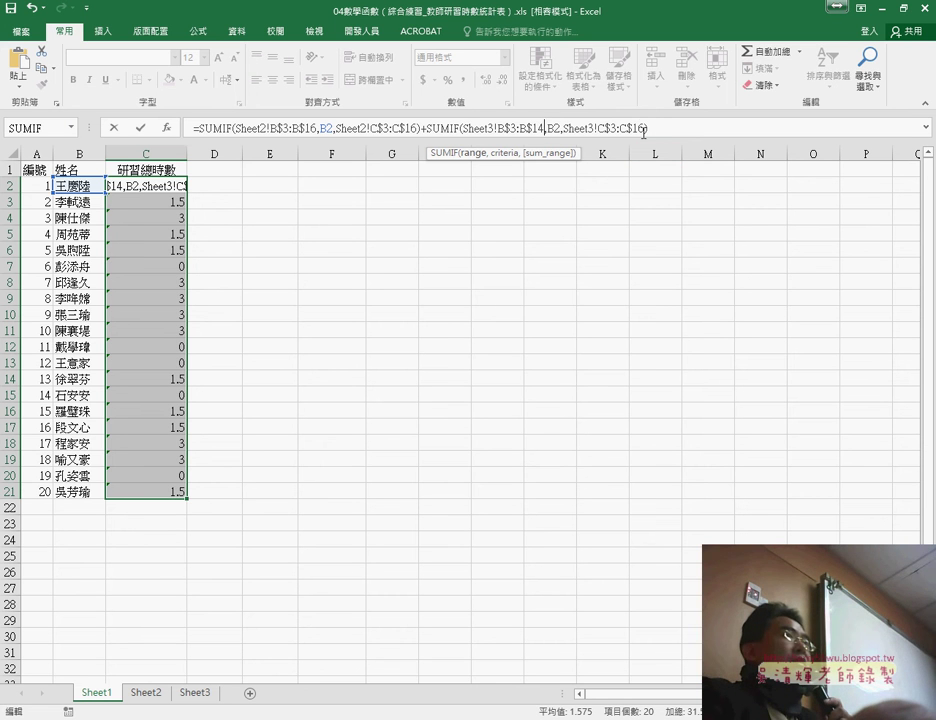
click(645, 127)
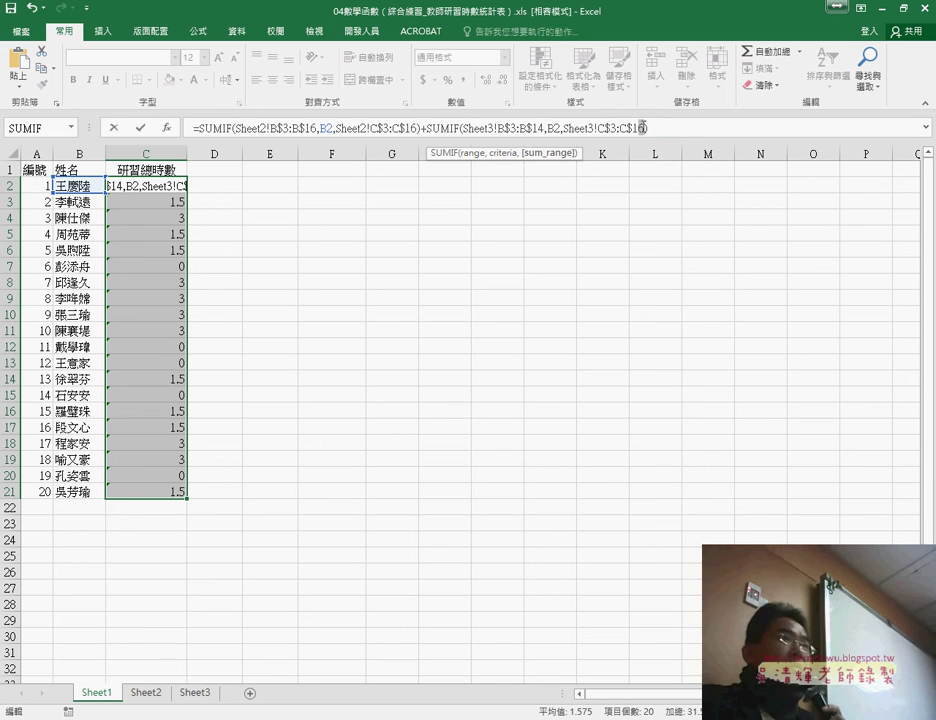
key(BackSpace)
text(4)
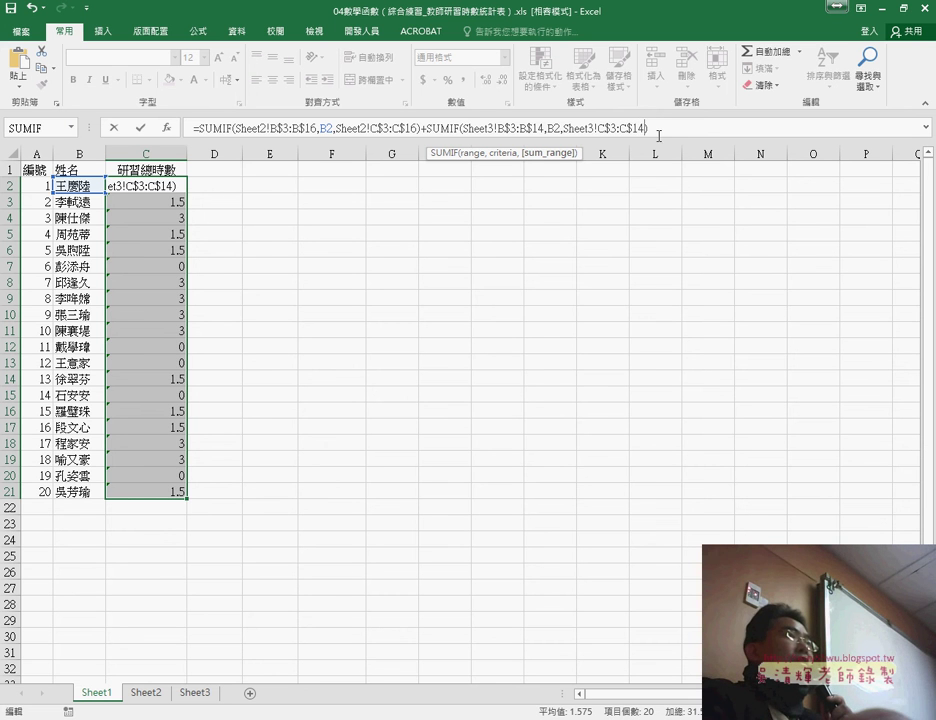
drag(648, 128, 430, 134)
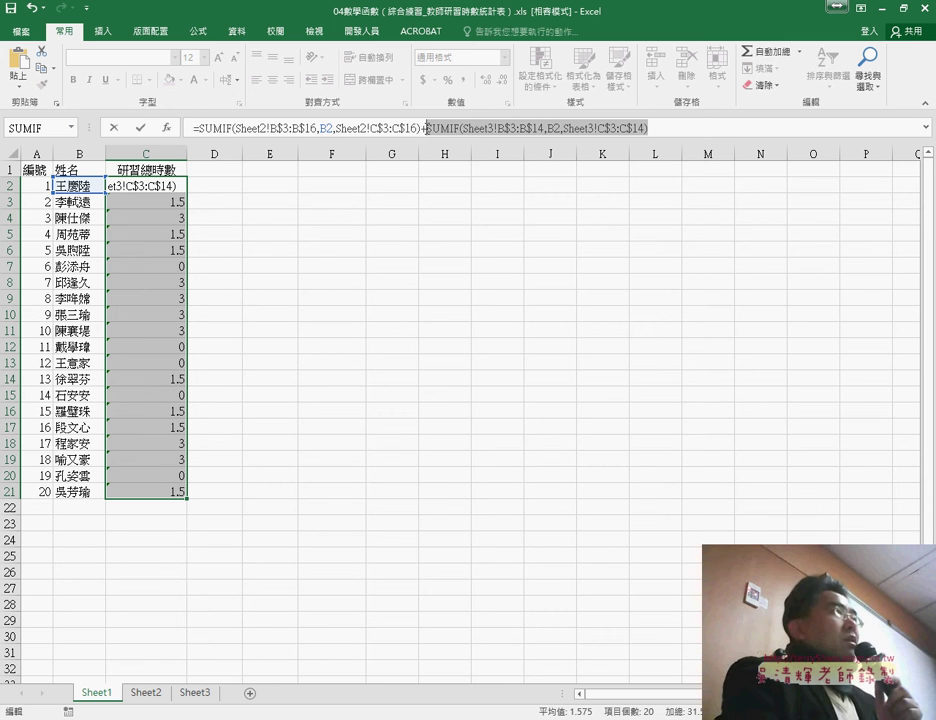
click(508, 130)
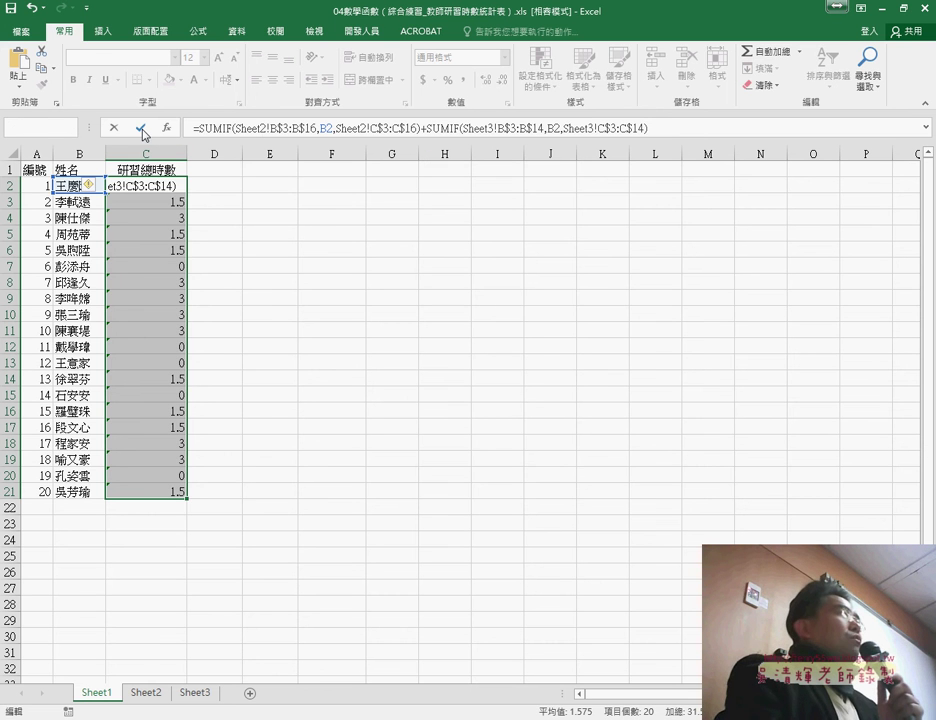
Commit the combined Sheet2+Sheet3 formula in C2 and fill it down to C21
click(143, 133)
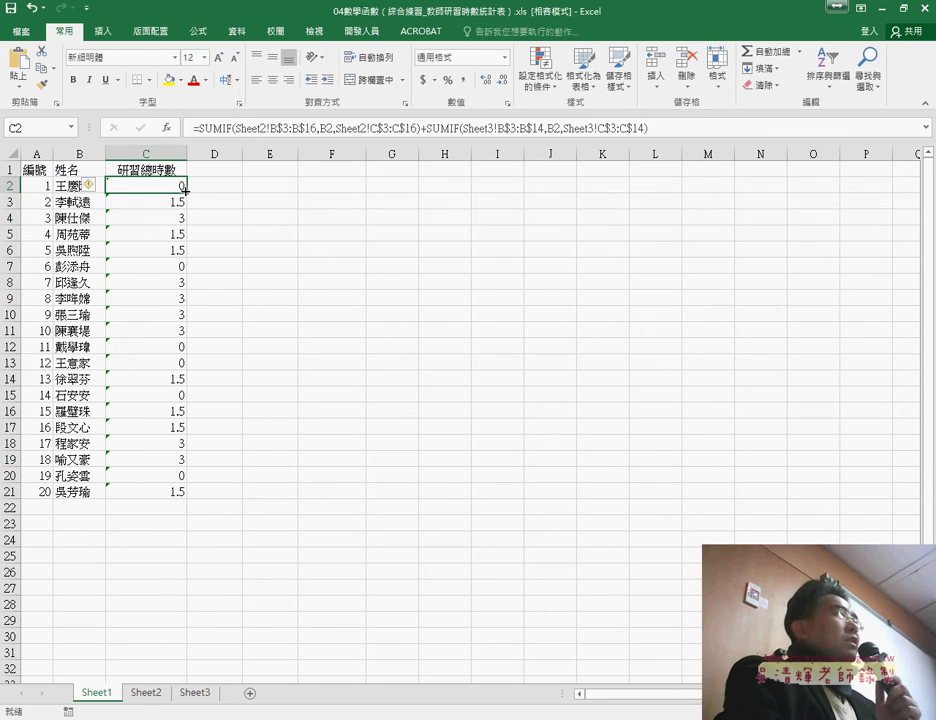
drag(186, 192, 195, 505)
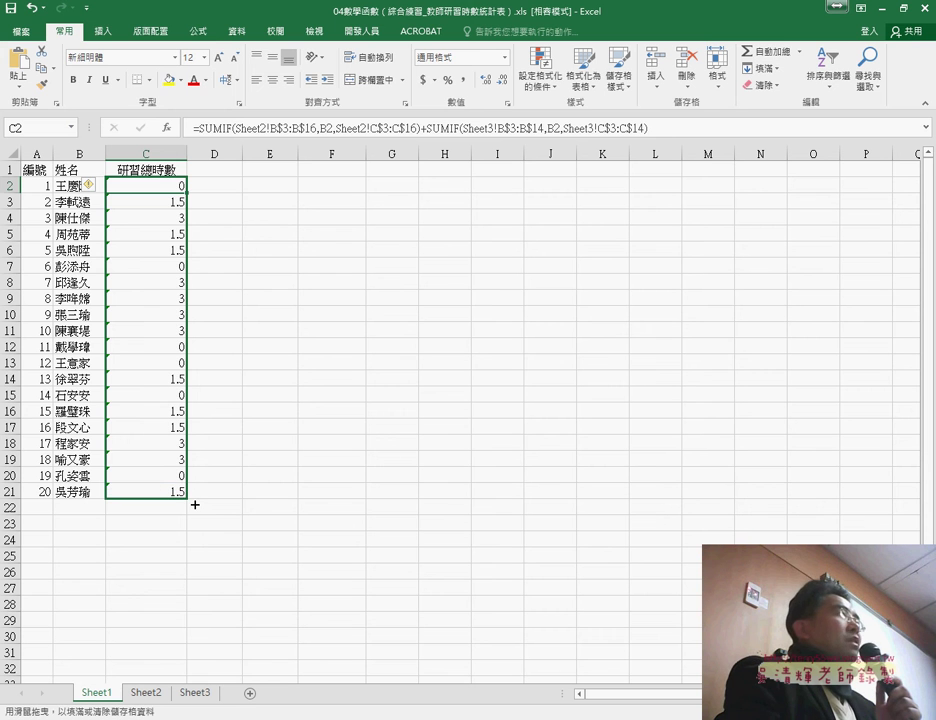
drag(195, 505, 196, 508)
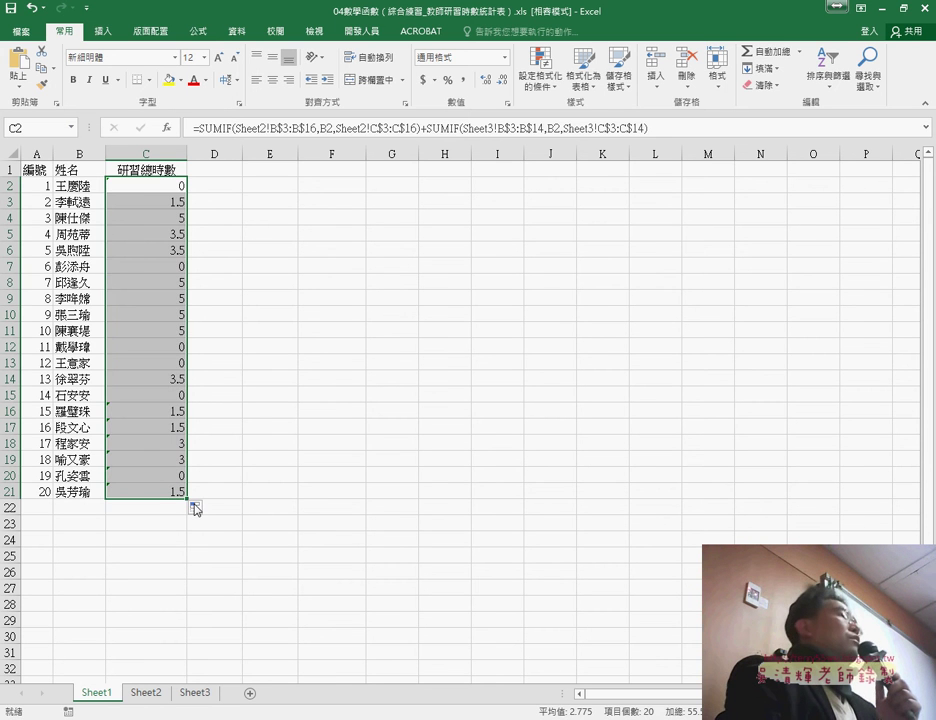
Check C5's total against that name's hours on Sheet2, then return to C2
click(97, 233)
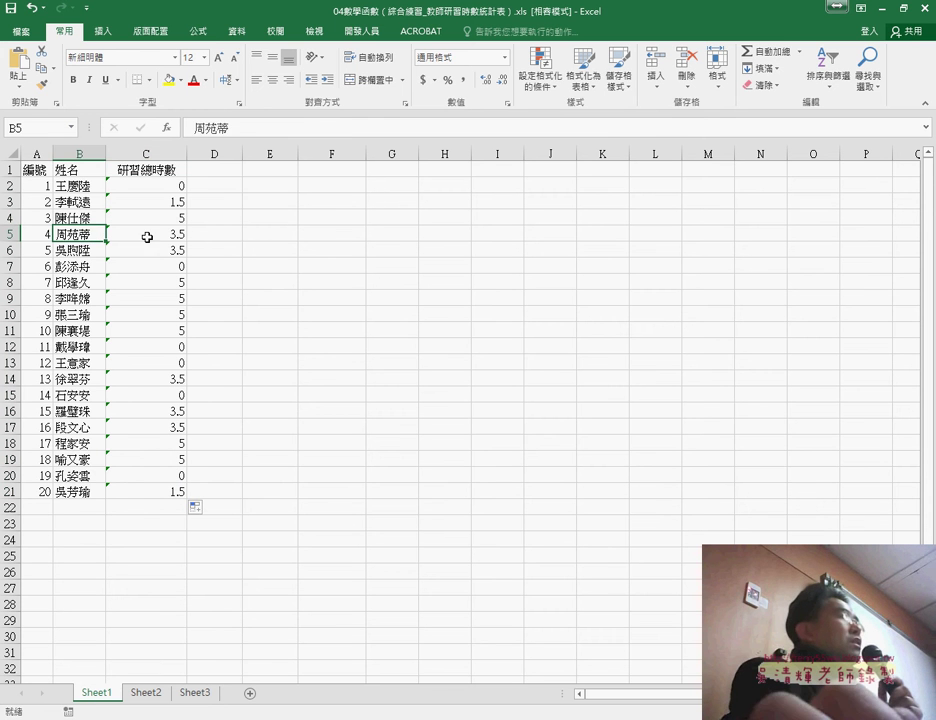
click(147, 237)
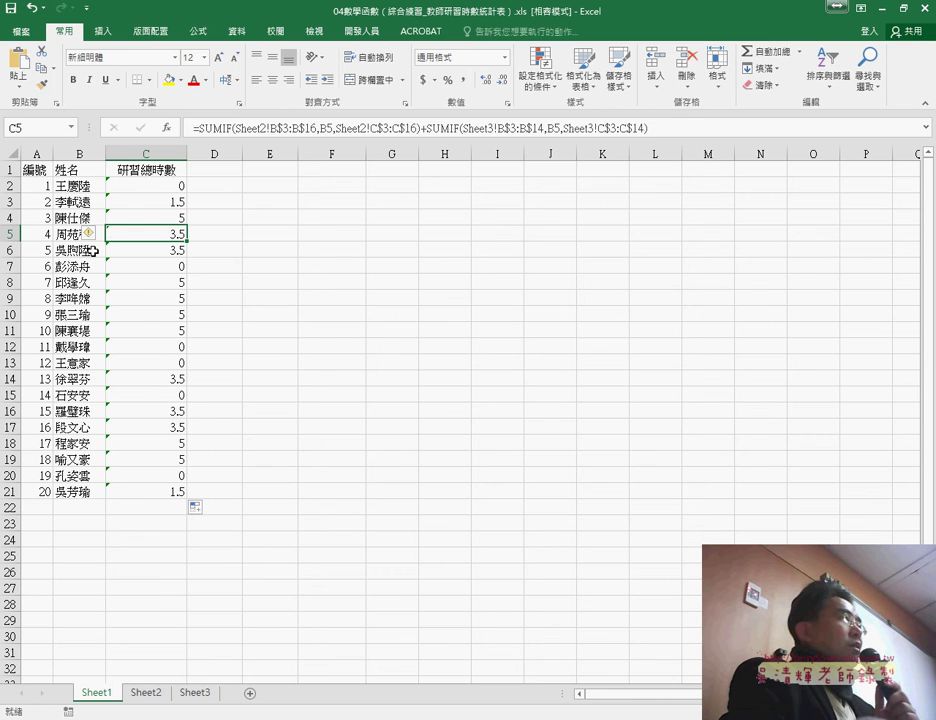
click(143, 692)
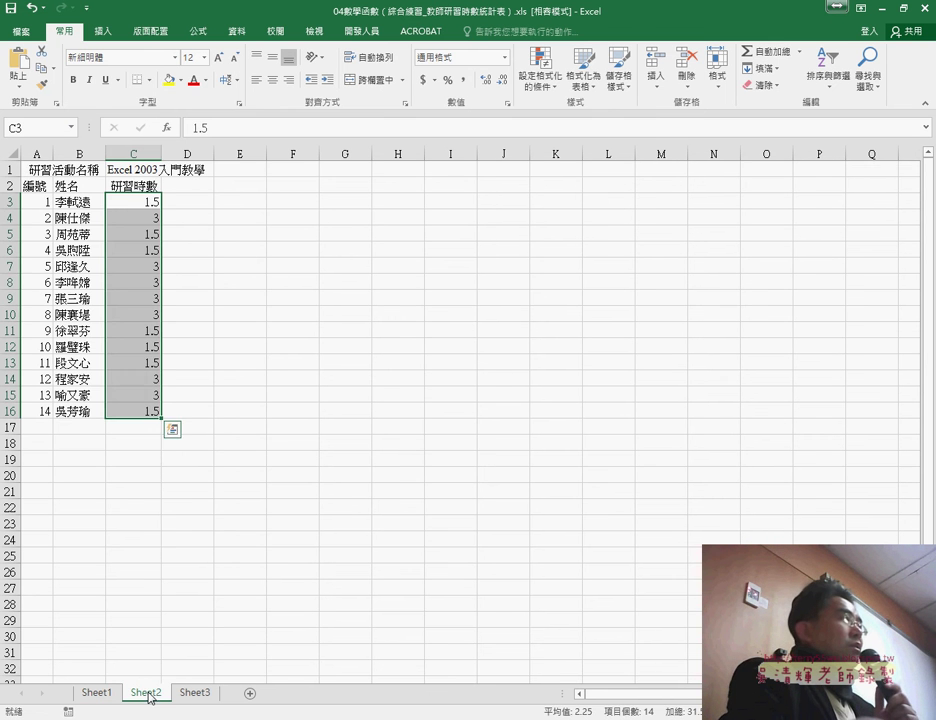
click(142, 235)
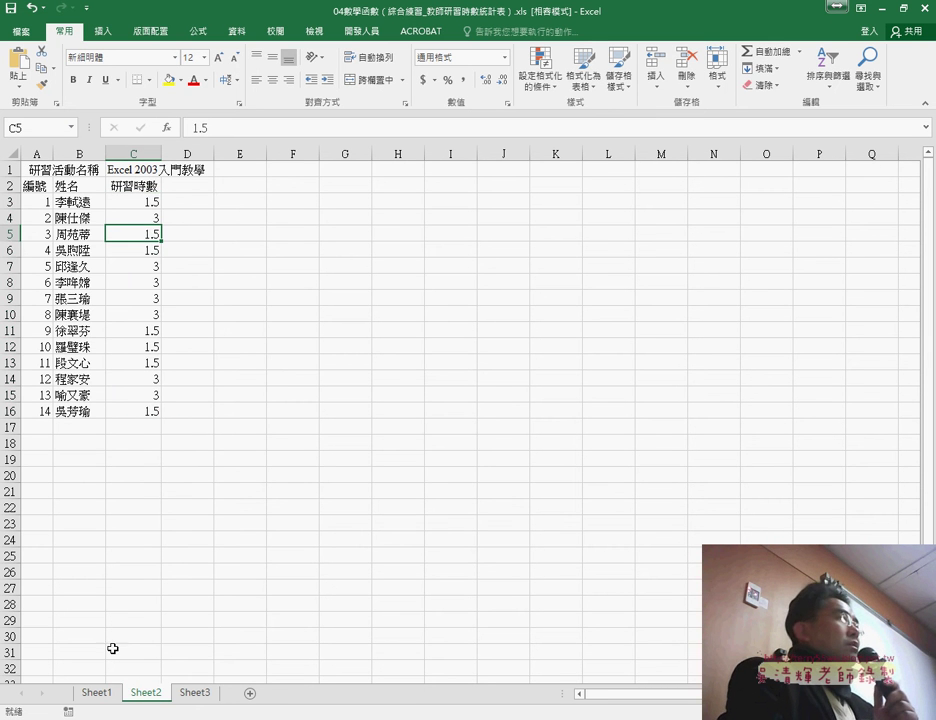
click(107, 693)
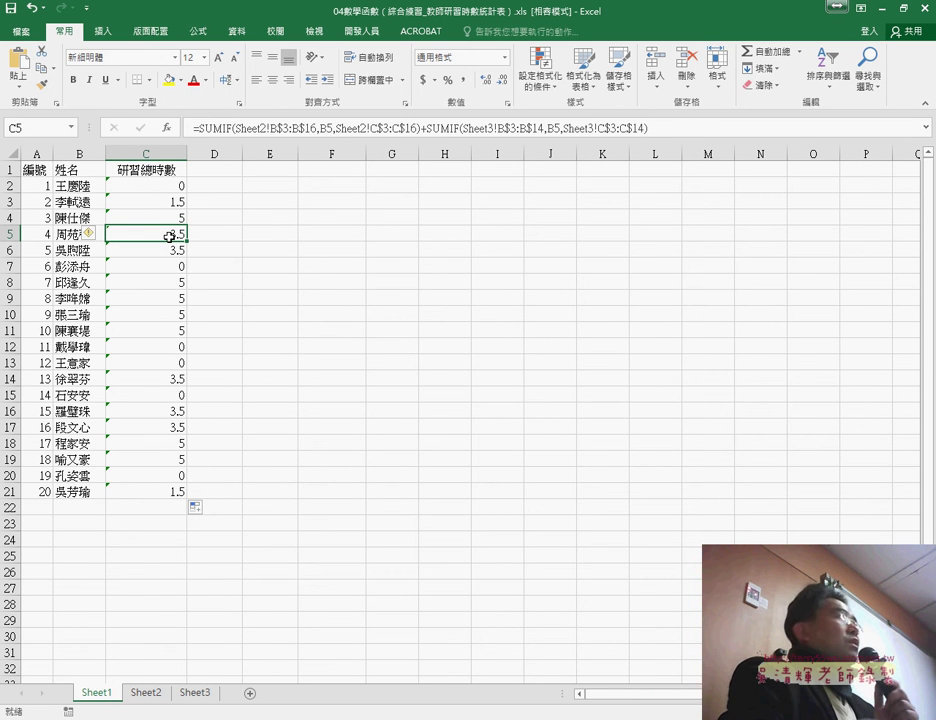
click(177, 187)
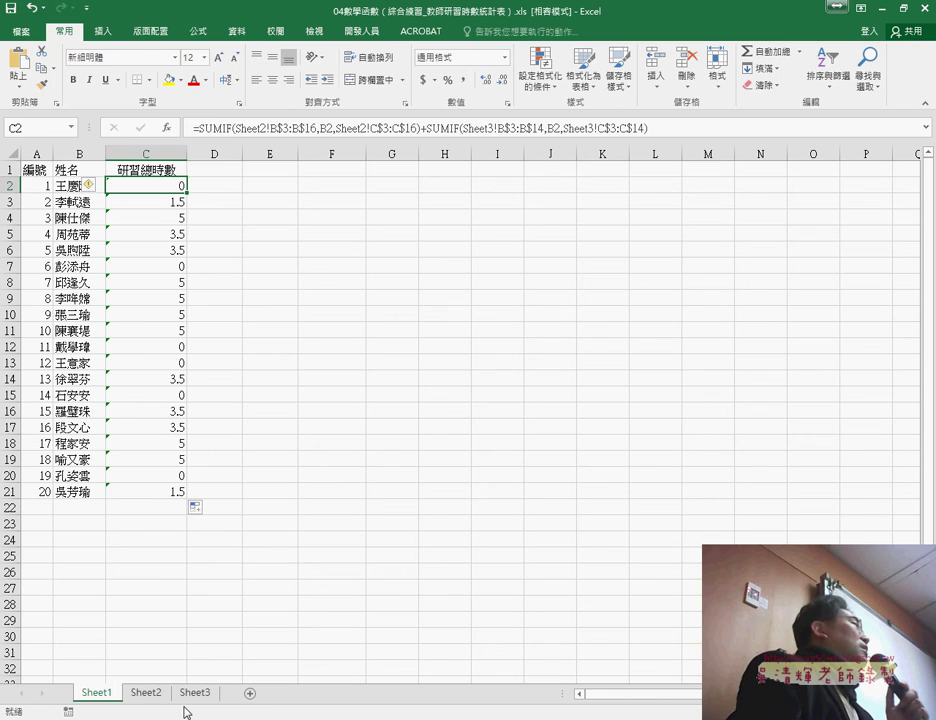
click(689, 127)
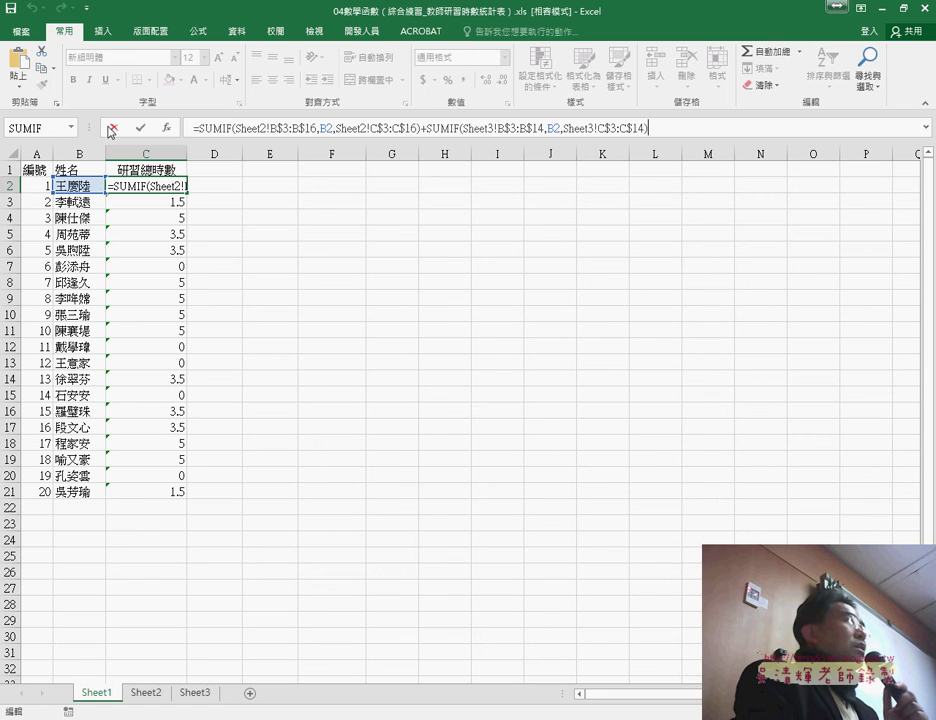
click(140, 128)
click(209, 133)
drag(193, 128, 253, 128)
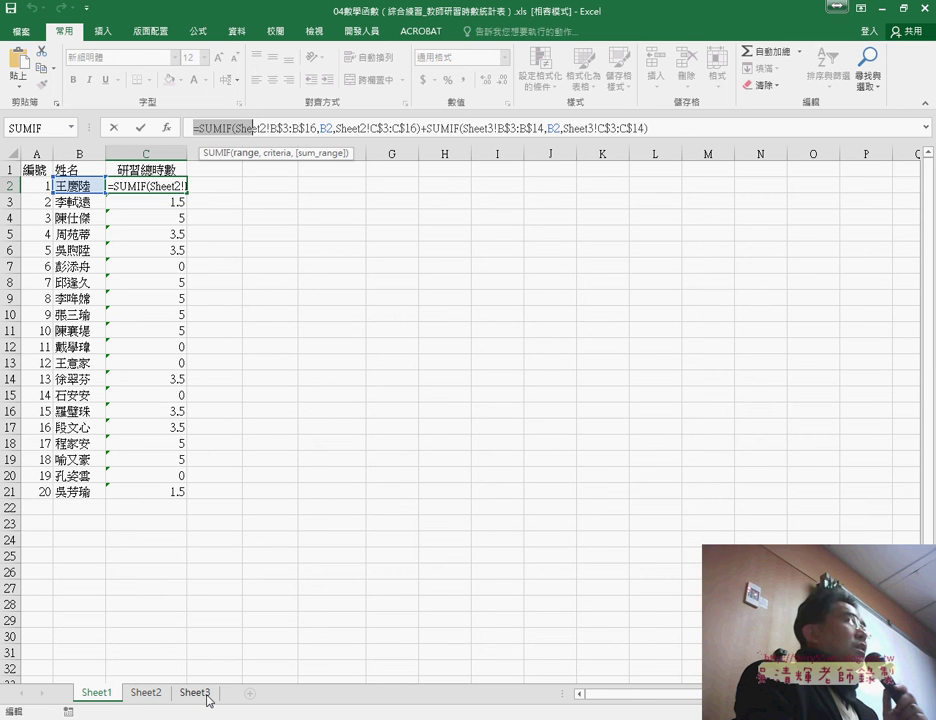
click(140, 128)
drag(175, 249, 171, 495)
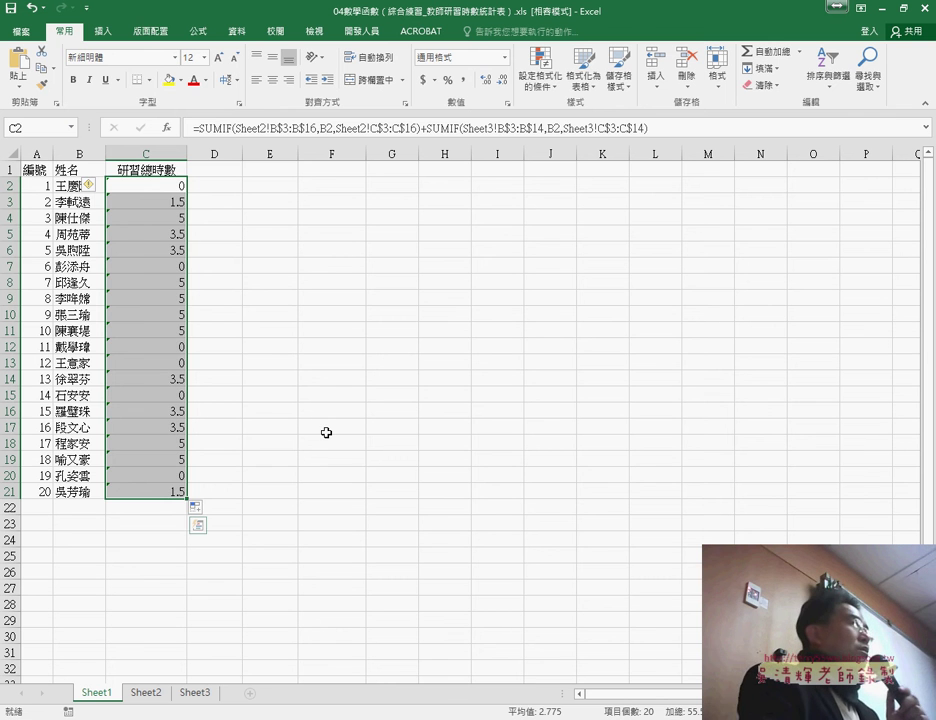
click(138, 185)
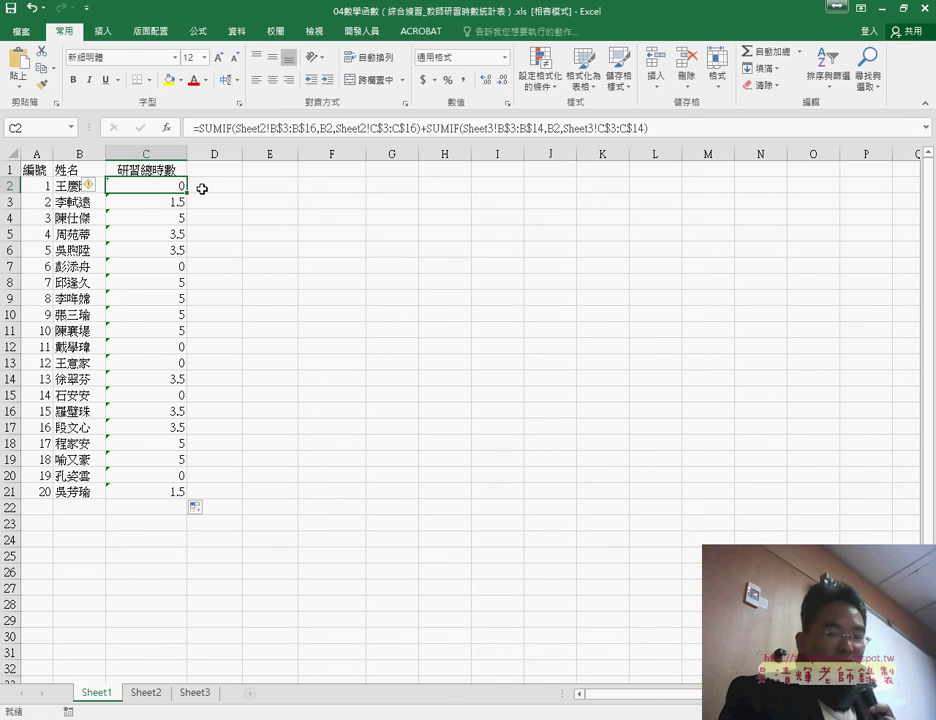
text(3.5)
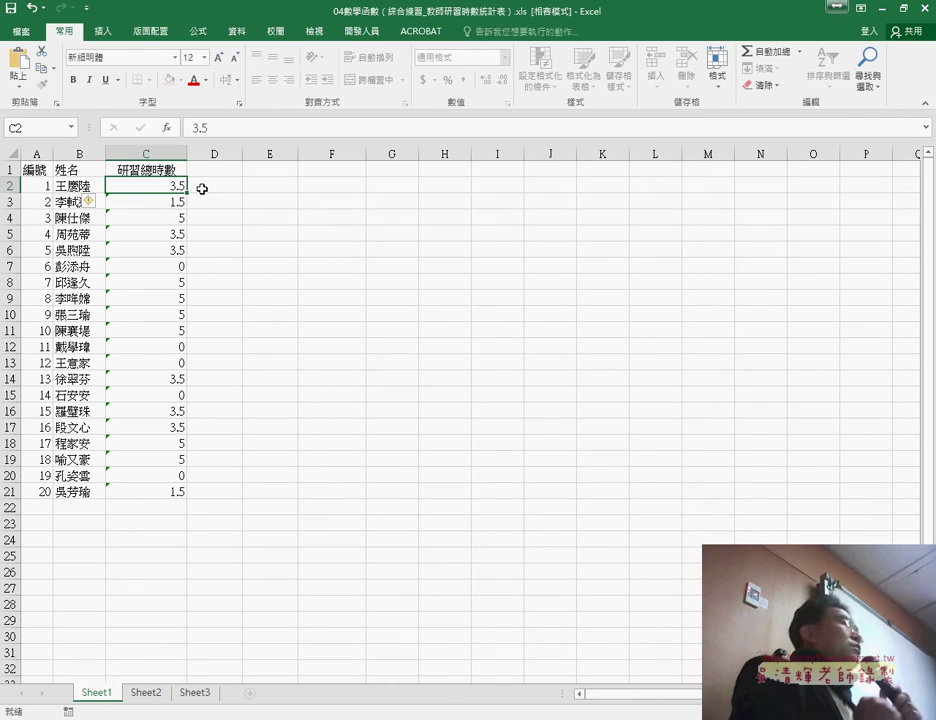
key(Return)
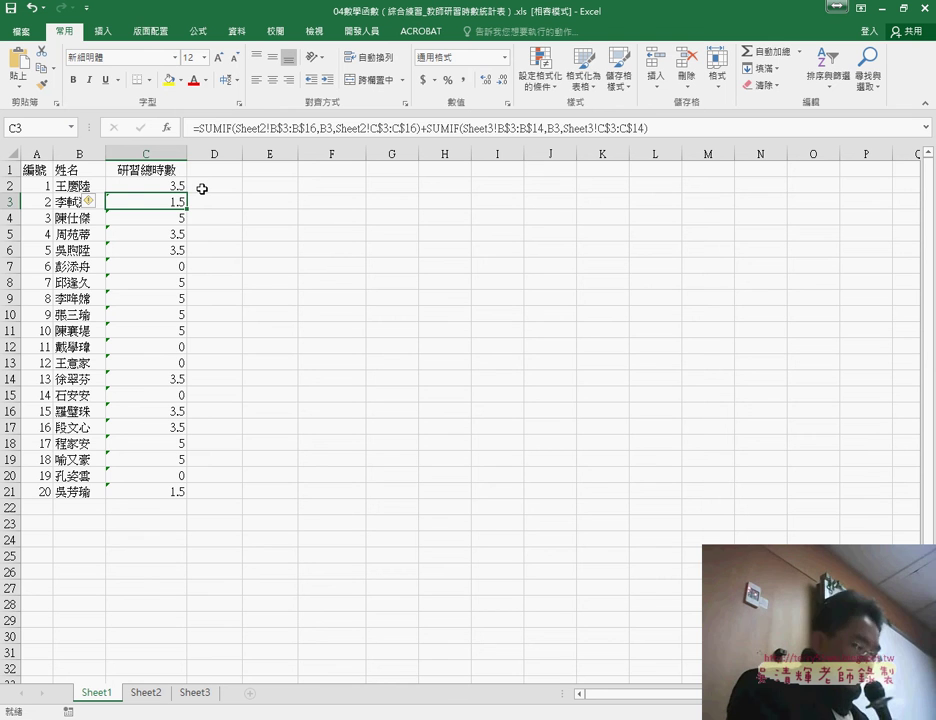
key(ctrl+z)
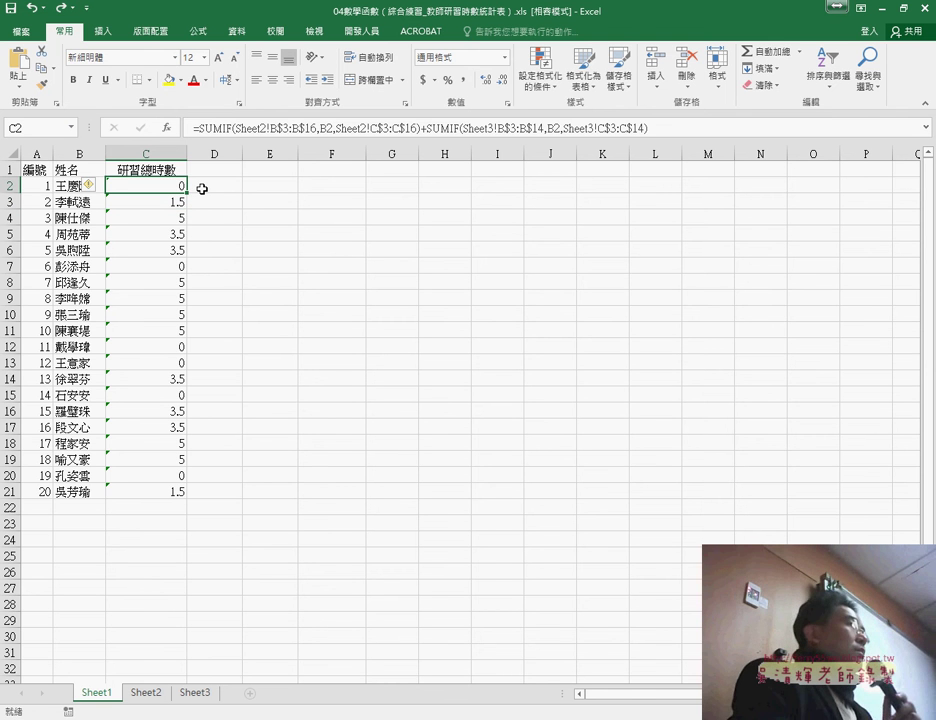
drag(138, 185, 147, 490)
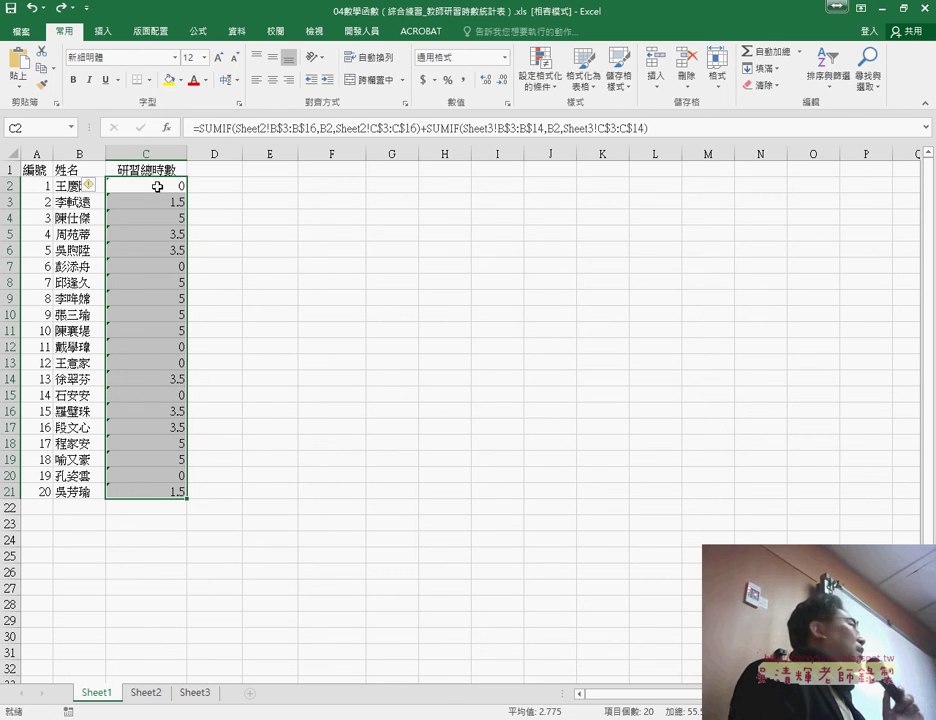
Select the totals C2:C21, switch the ribbon to 校閱 (Review), and reselect C2
drag(184, 186, 151, 490)
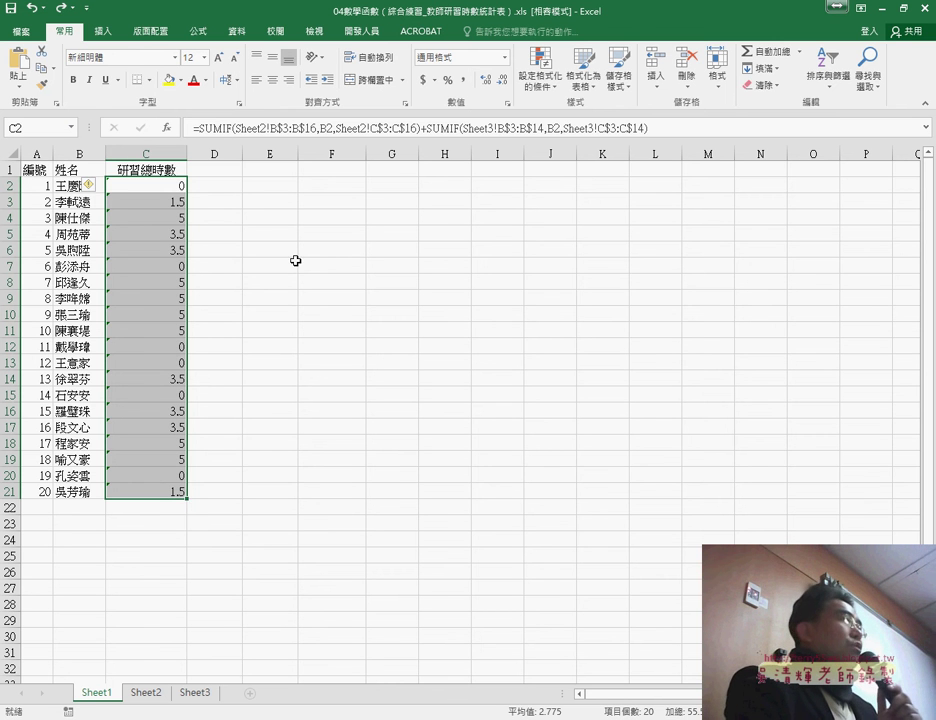
click(275, 32)
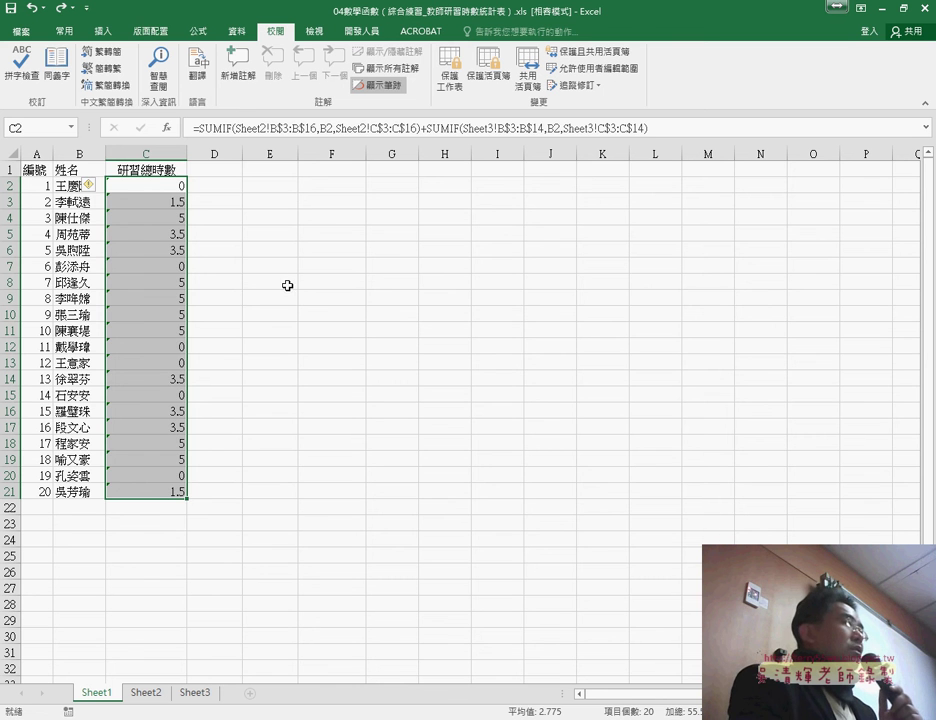
click(159, 187)
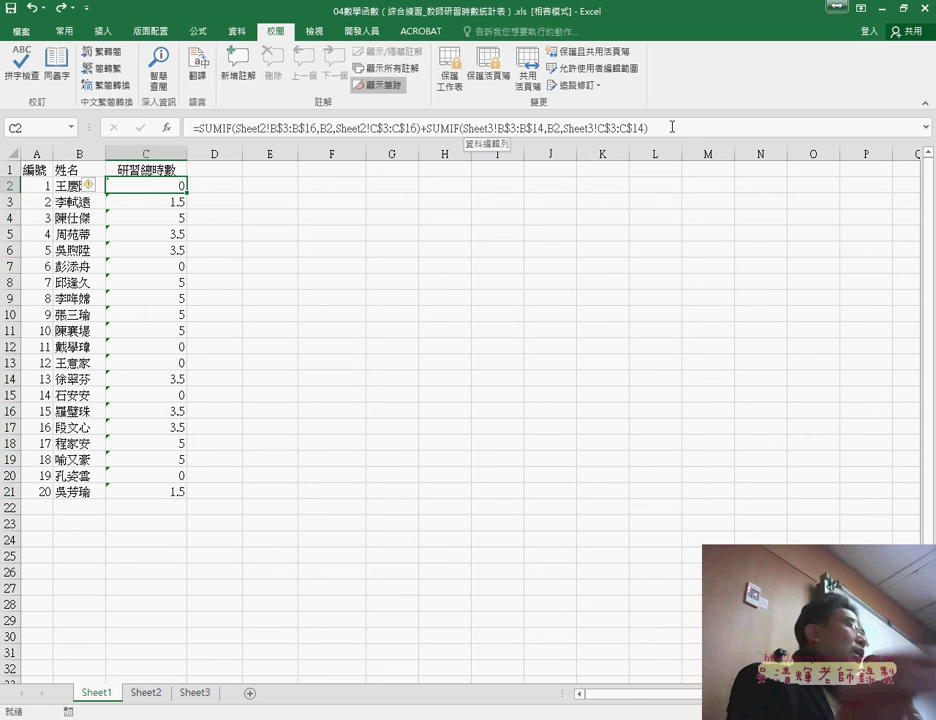